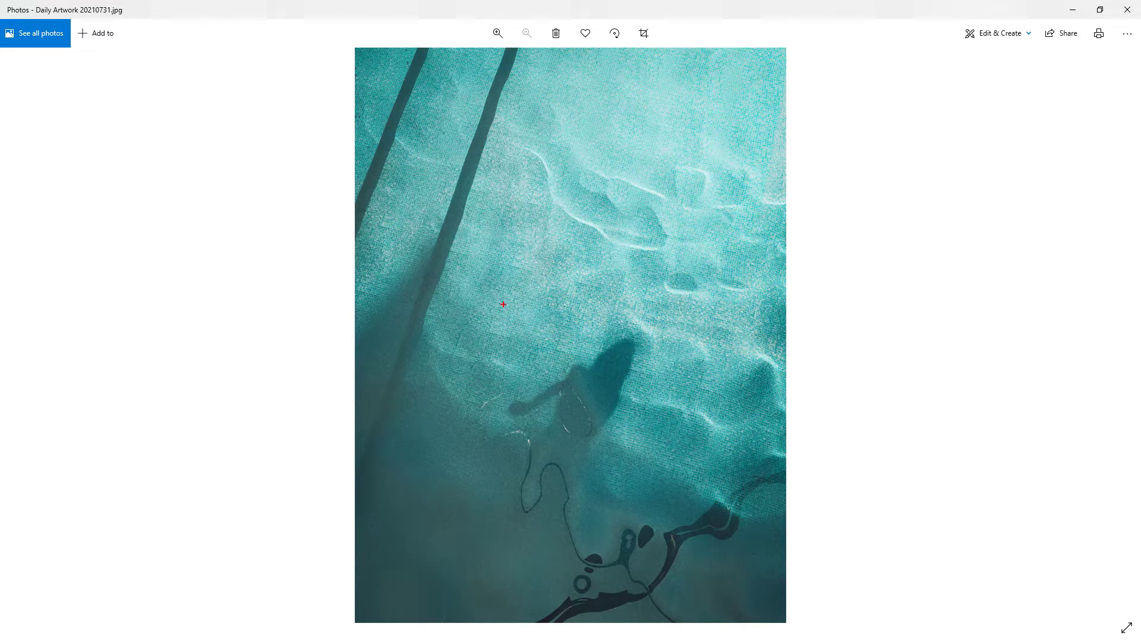
Trace the two dark pool stripes in red ink and frame the whole photo
{"action": "left_click_drag", "start_coordinate": [422, 48], "coordinate": [344, 223]}
{"action": "left_click_drag", "start_coordinate": [496, 59], "coordinate": [380, 389]}
{"action": "mouse_move", "coordinate": [342, 52]}
{"action": "left_mouse_down"}
{"action": "mouse_move", "coordinate": [786, 31]}
{"action": "mouse_move", "coordinate": [816, 57]}
{"action": "mouse_move", "coordinate": [814, 590]}
{"action": "mouse_move", "coordinate": [788, 638]}
{"action": "mouse_move", "coordinate": [378, 639]}
{"action": "mouse_move", "coordinate": [365, 571]}
{"action": "mouse_move", "coordinate": [357, 210]}
{"action": "mouse_move", "coordinate": [378, 11]}
{"action": "left_mouse_up"}
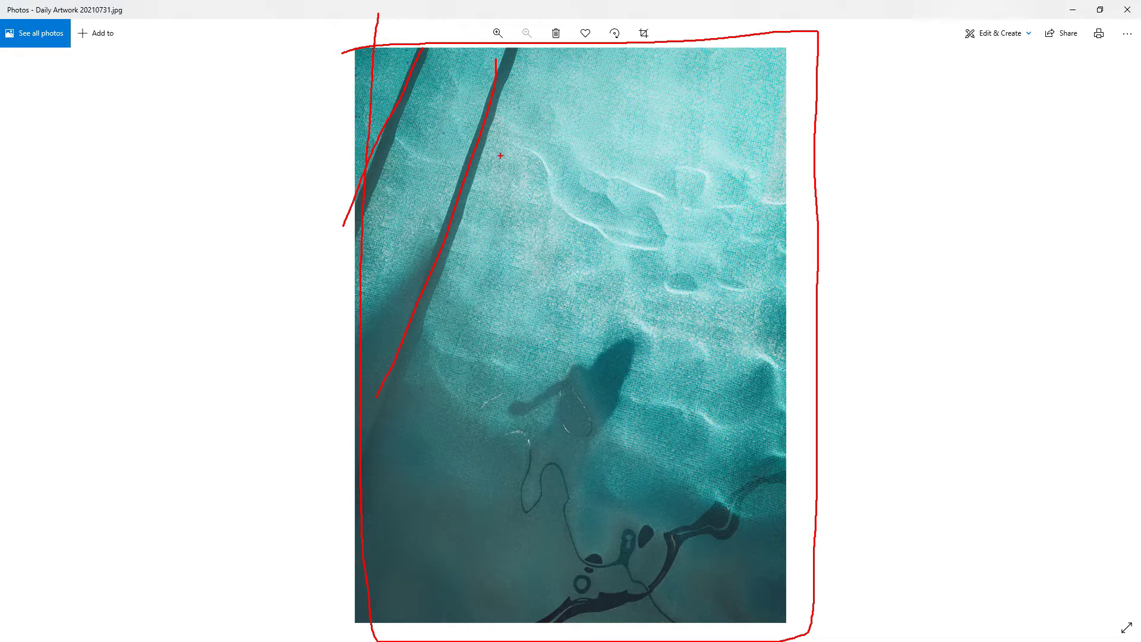
Trace three ripple lines across the water and outline the swimmer's shadow
{"action": "mouse_move", "coordinate": [514, 140]}
{"action": "left_mouse_down"}
{"action": "mouse_move", "coordinate": [631, 208]}
{"action": "mouse_move", "coordinate": [685, 265]}
{"action": "mouse_move", "coordinate": [806, 315]}
{"action": "left_mouse_up"}
{"action": "mouse_move", "coordinate": [635, 165]}
{"action": "left_mouse_down"}
{"action": "mouse_move", "coordinate": [799, 207]}
{"action": "mouse_move", "coordinate": [847, 236]}
{"action": "left_mouse_up"}
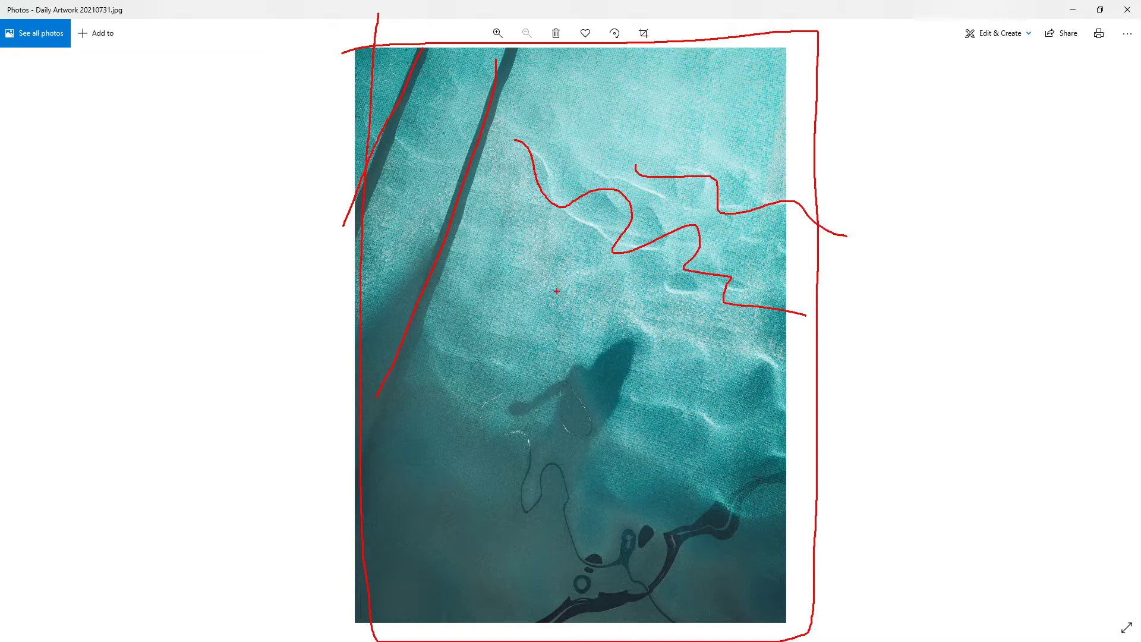
{"action": "left_click_drag", "start_coordinate": [559, 288], "coordinate": [806, 390]}
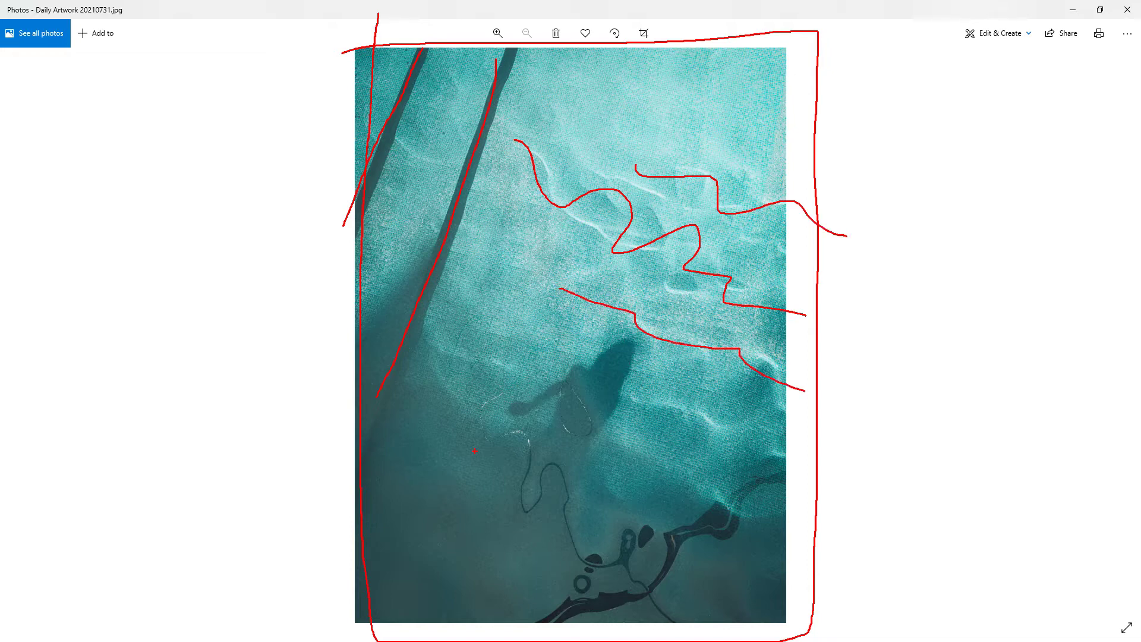
{"action": "mouse_move", "coordinate": [361, 401]}
{"action": "left_mouse_down"}
{"action": "mouse_move", "coordinate": [472, 401]}
{"action": "mouse_move", "coordinate": [560, 322]}
{"action": "mouse_move", "coordinate": [618, 326]}
{"action": "mouse_move", "coordinate": [608, 466]}
{"action": "left_mouse_up"}
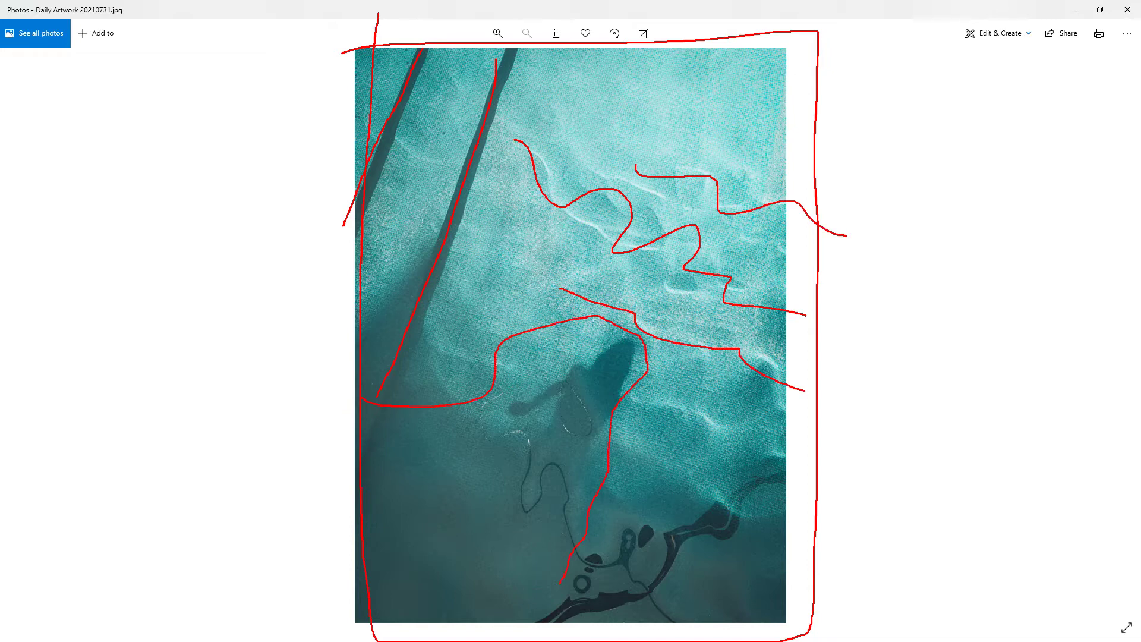
{"action": "left_click_drag", "start_coordinate": [482, 505], "coordinate": [474, 408]}
Draw a sunlight-direction arrow labelled 'Sun', then close the ink overlay
{"action": "mouse_move", "coordinate": [198, 620]}
{"action": "left_mouse_down"}
{"action": "mouse_move", "coordinate": [304, 477]}
{"action": "mouse_move", "coordinate": [291, 464]}
{"action": "mouse_move", "coordinate": [259, 561]}
{"action": "left_mouse_up"}
{"action": "left_click_drag", "start_coordinate": [141, 441], "coordinate": [148, 512]}
{"action": "mouse_move", "coordinate": [174, 461]}
{"action": "left_mouse_down"}
{"action": "mouse_move", "coordinate": [189, 487]}
{"action": "mouse_move", "coordinate": [209, 486]}
{"action": "mouse_move", "coordinate": [206, 511]}
{"action": "left_mouse_up"}
{"action": "mouse_move", "coordinate": [215, 483]}
{"action": "left_mouse_down"}
{"action": "mouse_move", "coordinate": [217, 506]}
{"action": "mouse_move", "coordinate": [259, 513]}
{"action": "left_mouse_up"}
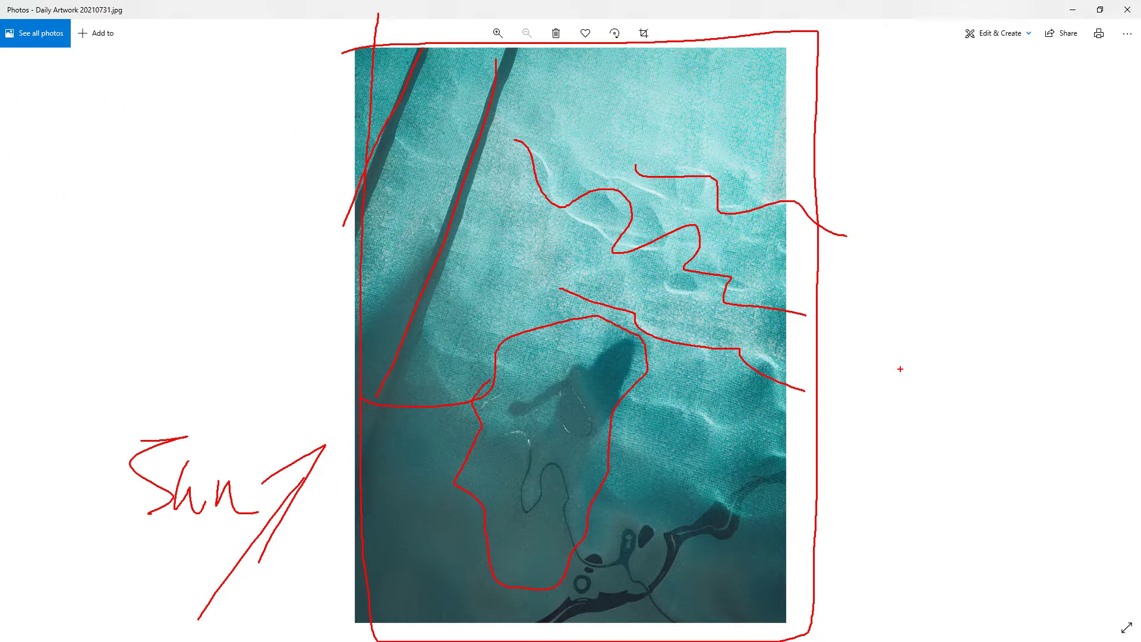
{"action": "key", "text": "Escape"}
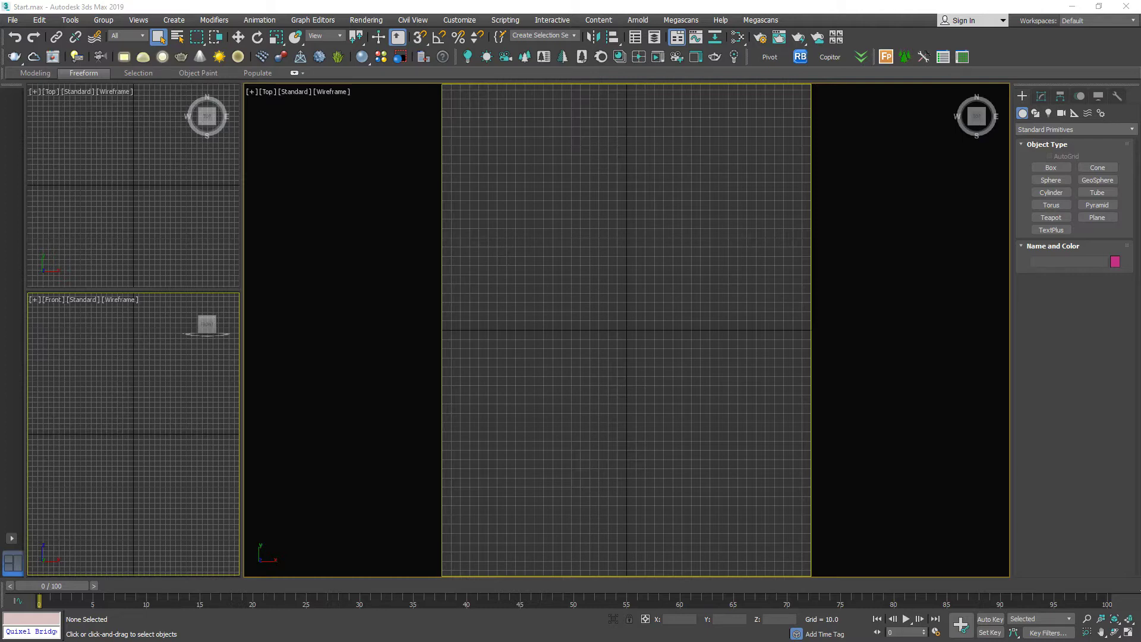
Import pool.skp from the Models folder, accepting the SketchUp import settings
{"action": "left_click", "coordinate": [12, 20]}
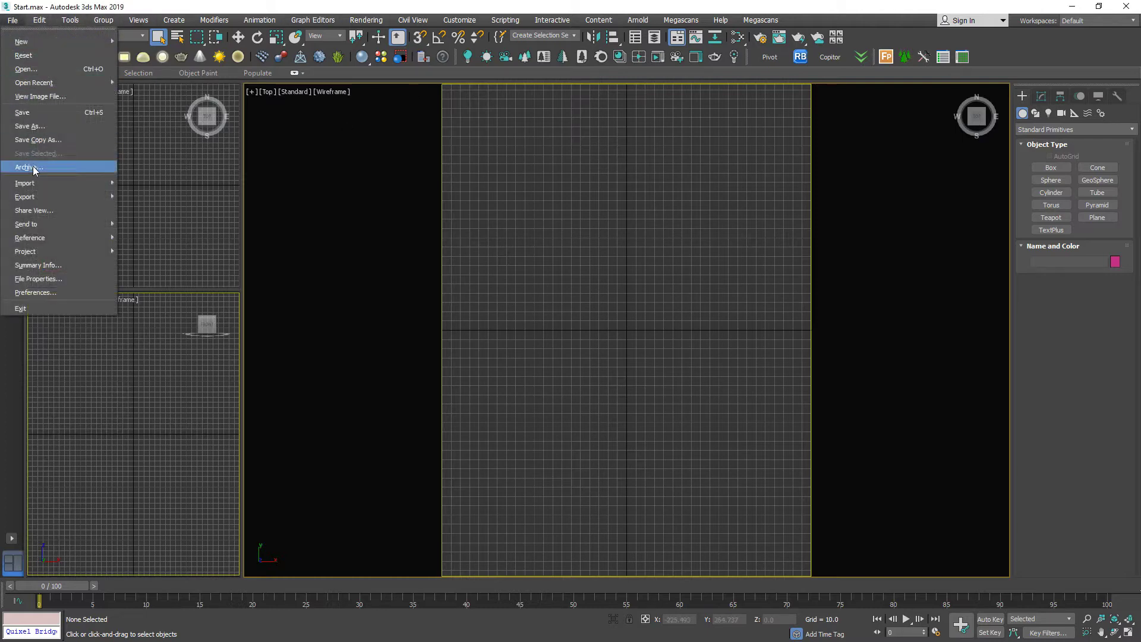
{"action": "mouse_move", "coordinate": [37, 185]}
{"action": "left_click", "coordinate": [148, 189]}
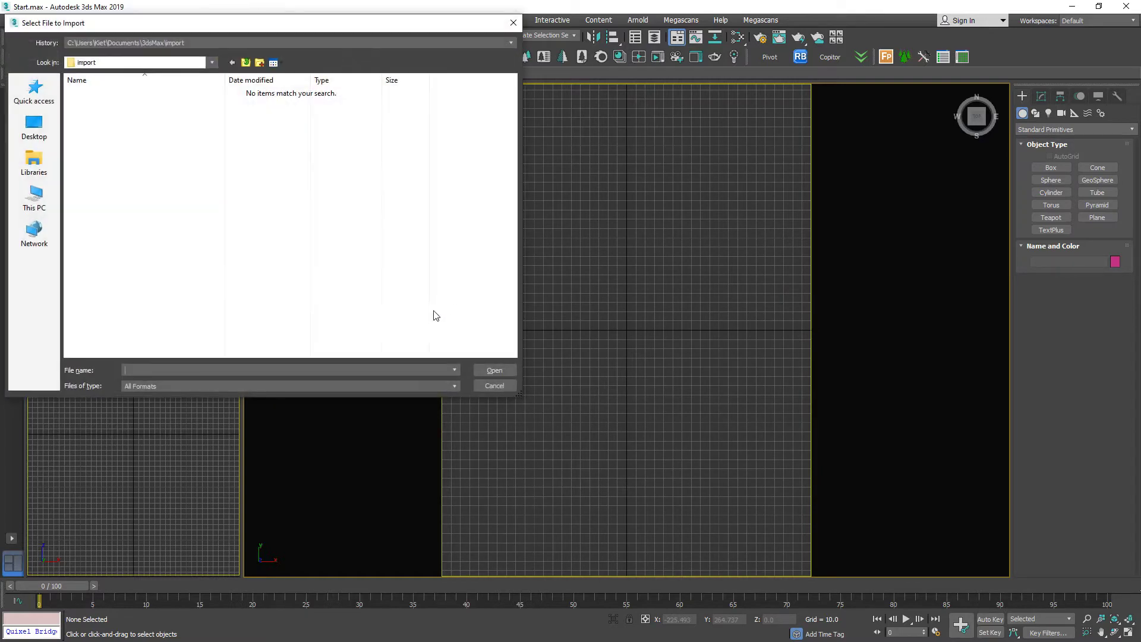
{"action": "key", "text": "ctrl+v"}
{"action": "key", "text": "Return"}
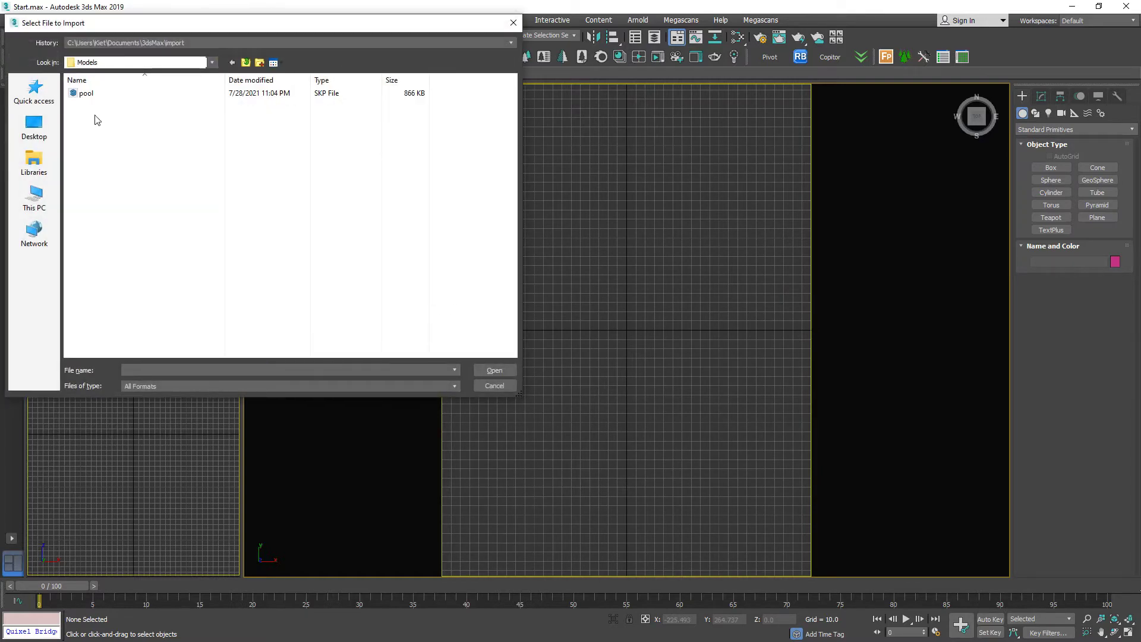
{"action": "left_click", "coordinate": [89, 95]}
{"action": "left_click", "coordinate": [505, 371]}
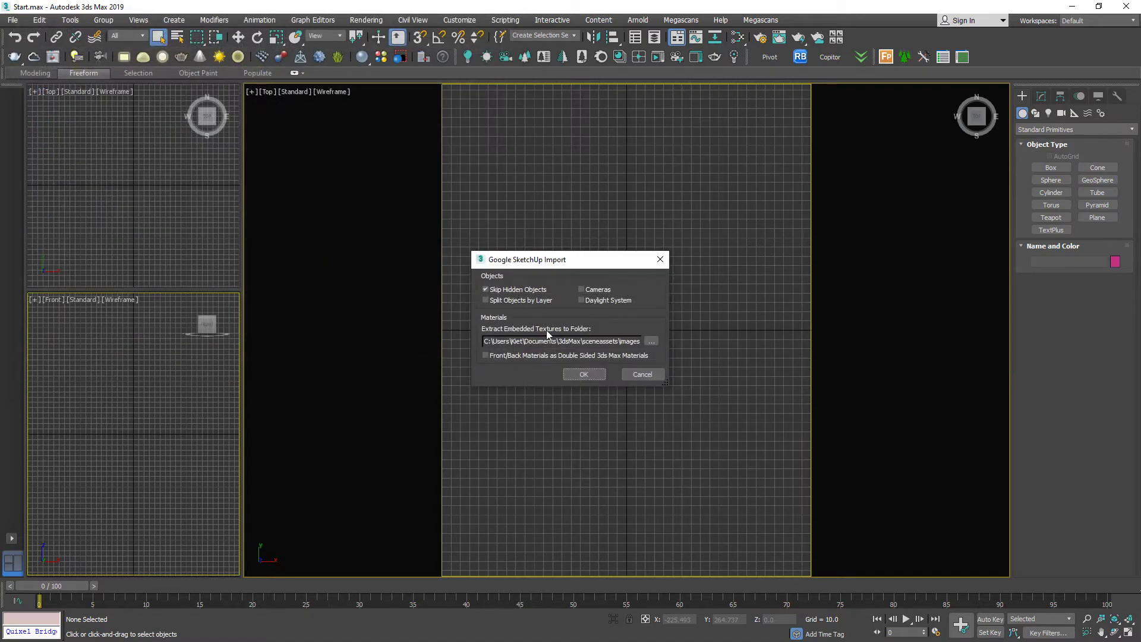
{"action": "left_click", "coordinate": [584, 376]}
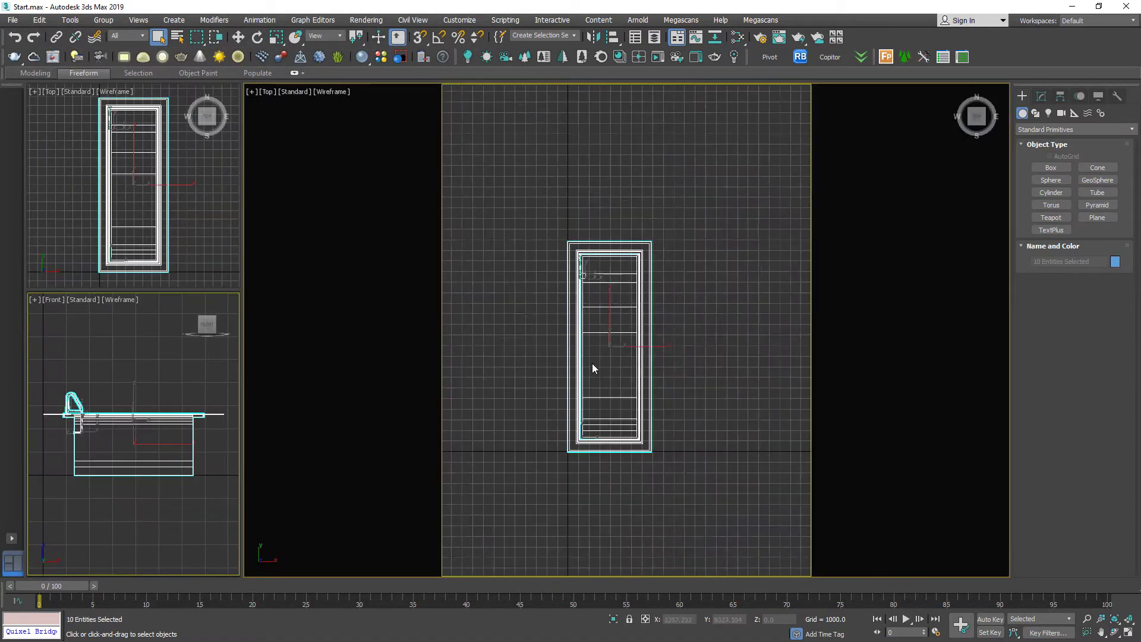
Deselect the pool and orbit the main viewport to view it at an angle
{"action": "scroll", "coordinate": [624, 369], "scroll_direction": "up", "scroll_amount": 2}
{"action": "left_click", "coordinate": [629, 376]}
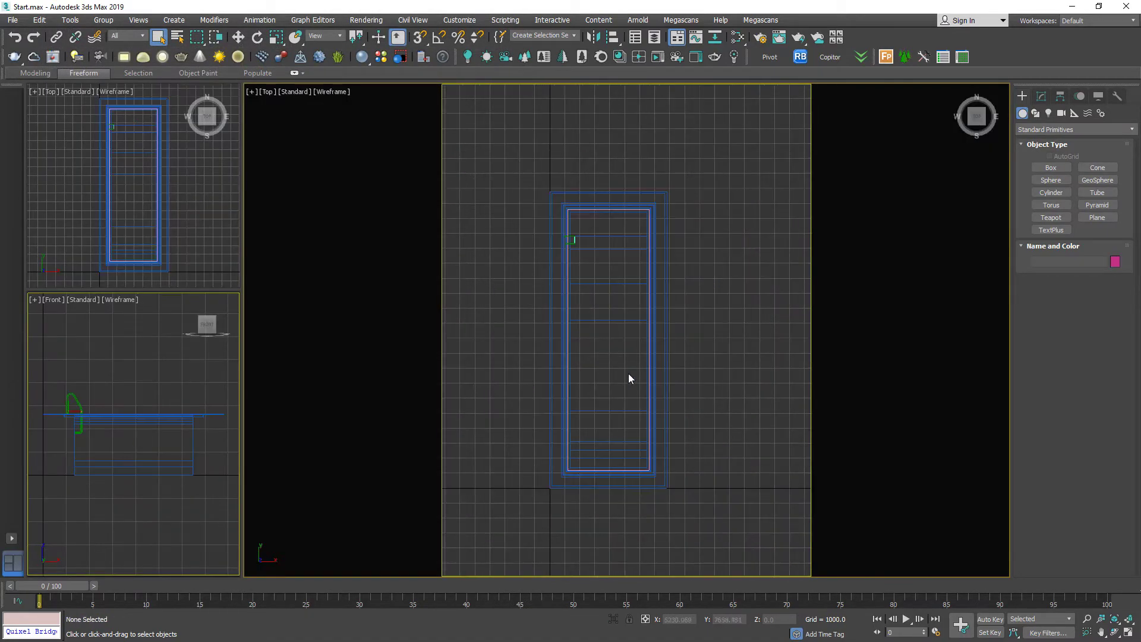
{"action": "middle_click_drag", "start_coordinate": [630, 377], "coordinate": [606, 331], "text": "alt"}
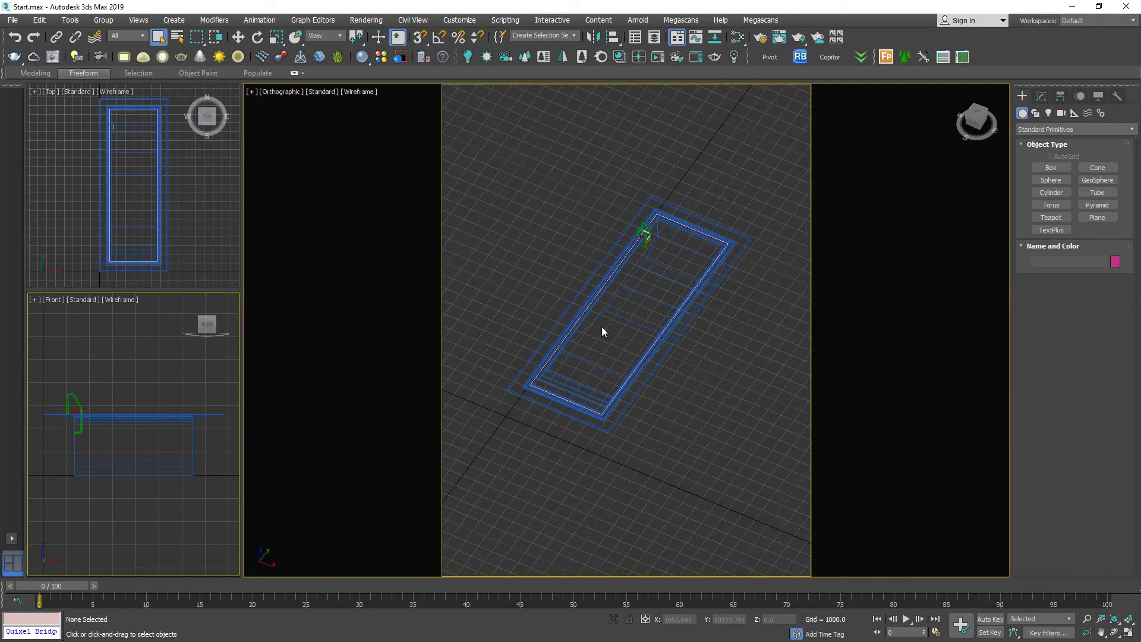
{"action": "scroll", "coordinate": [633, 312], "scroll_direction": "up", "scroll_amount": 4}
{"action": "scroll", "coordinate": [708, 259], "scroll_direction": "down", "scroll_amount": 4}
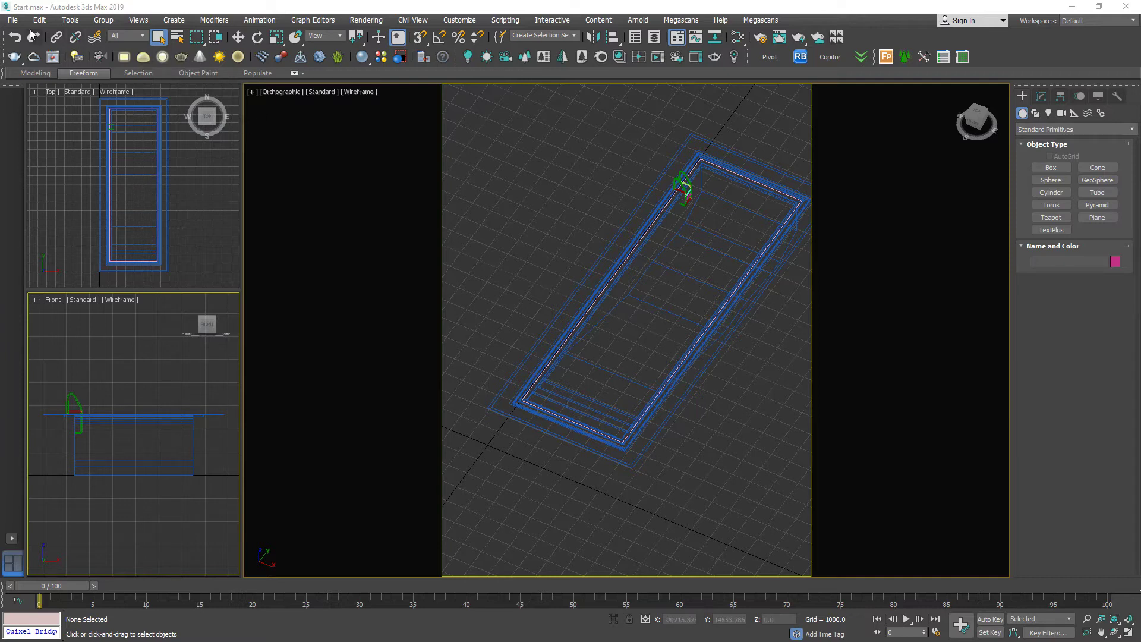
{"action": "left_click", "coordinate": [12, 20]}
Merge all objects of the autumn_casualwoman_02 scene from the people-model folder
{"action": "mouse_move", "coordinate": [62, 182]}
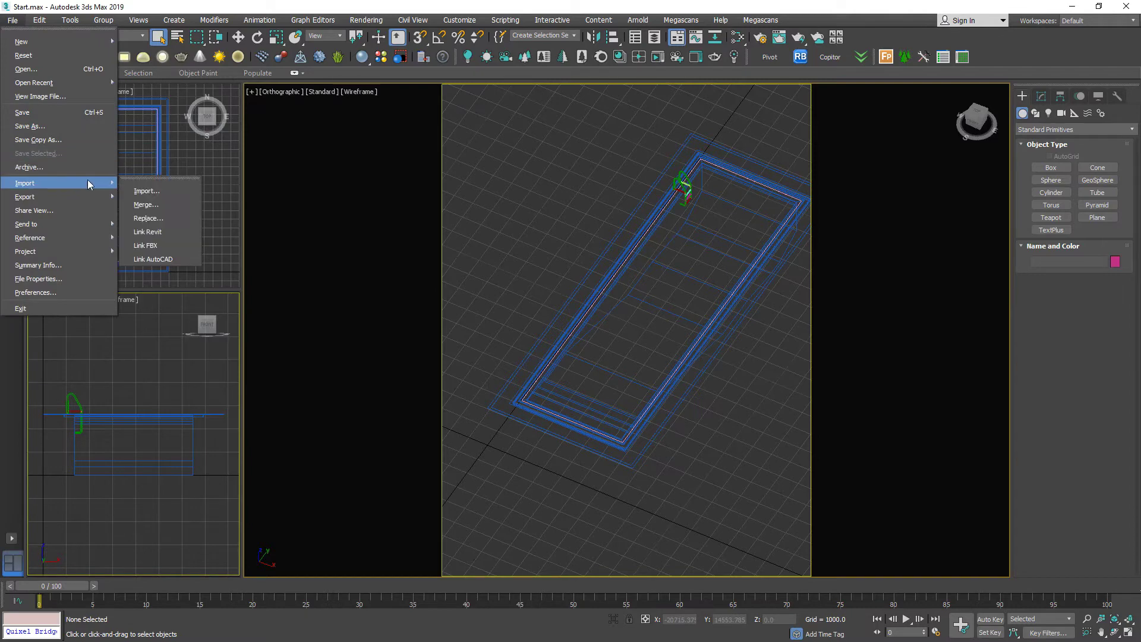
{"action": "left_click", "coordinate": [151, 204]}
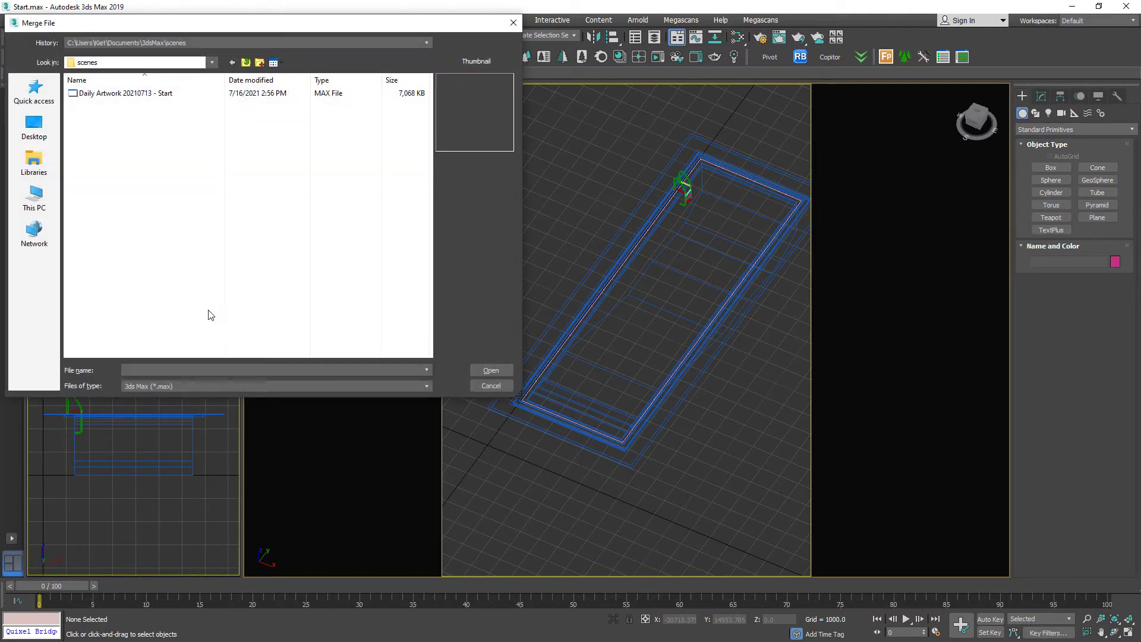
{"action": "key", "text": "ctrl+v"}
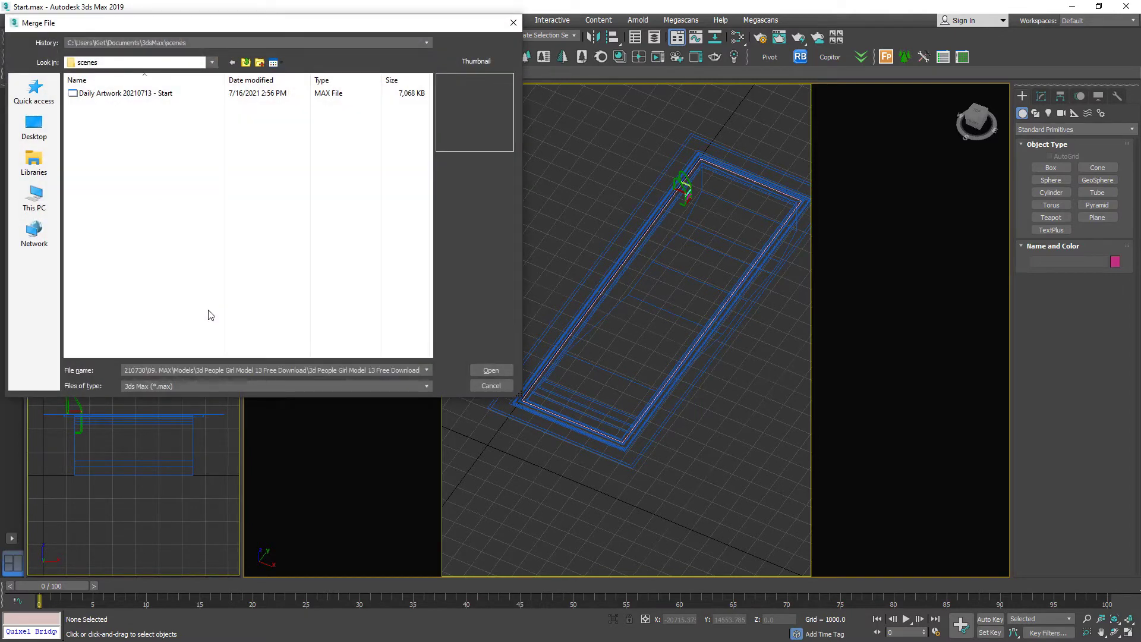
{"action": "left_click", "coordinate": [490, 370]}
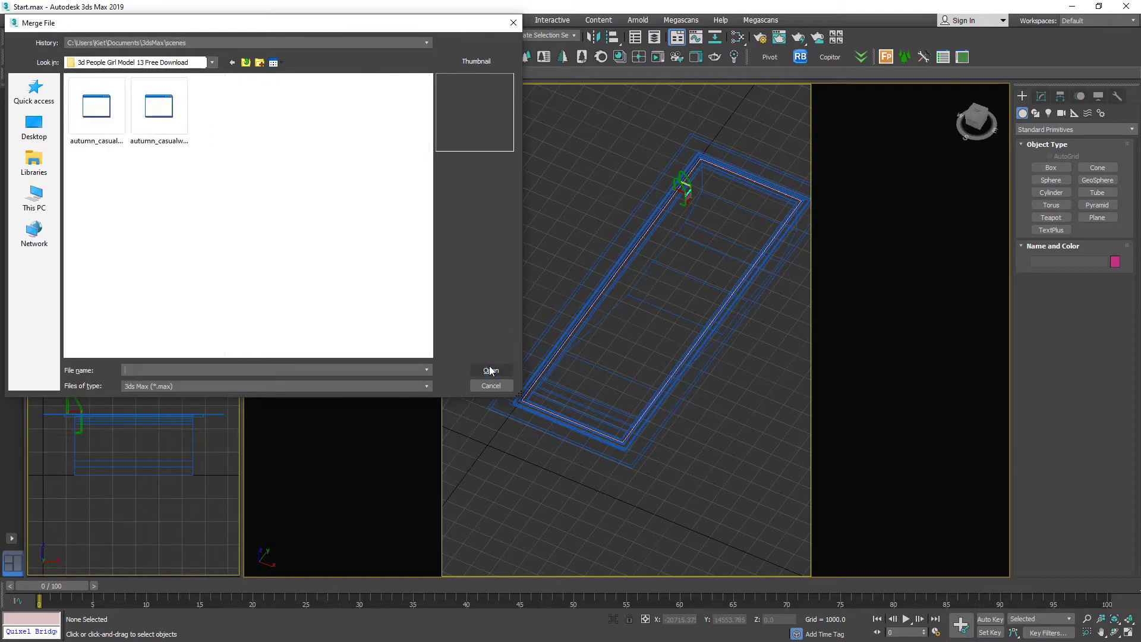
{"action": "double_click", "coordinate": [151, 129]}
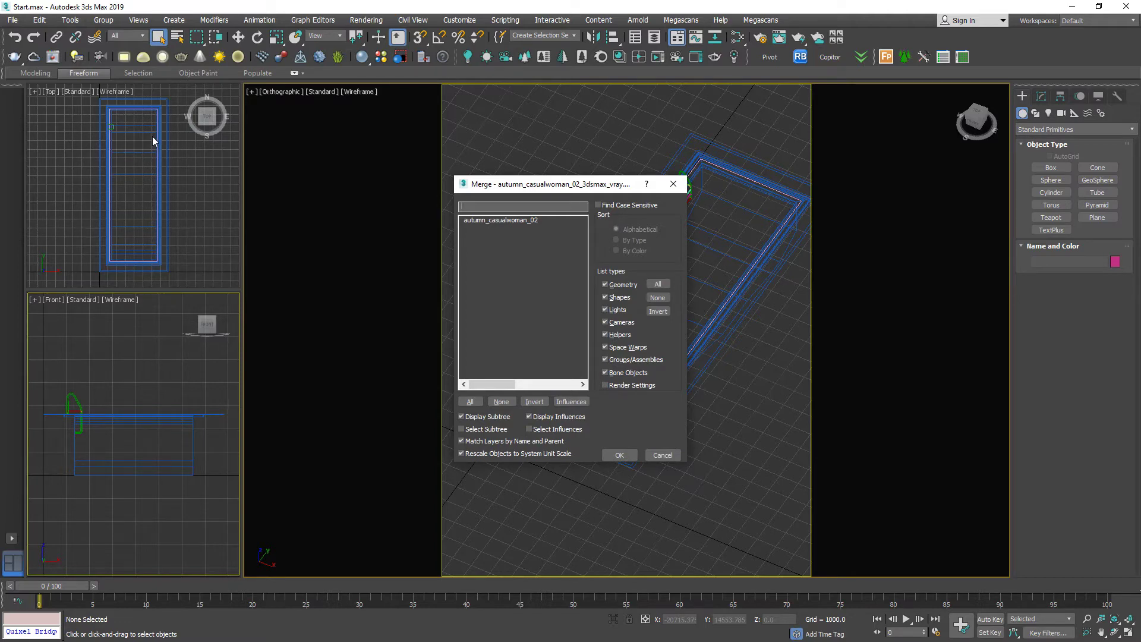
{"action": "left_click", "coordinate": [469, 400]}
{"action": "left_click", "coordinate": [618, 455]}
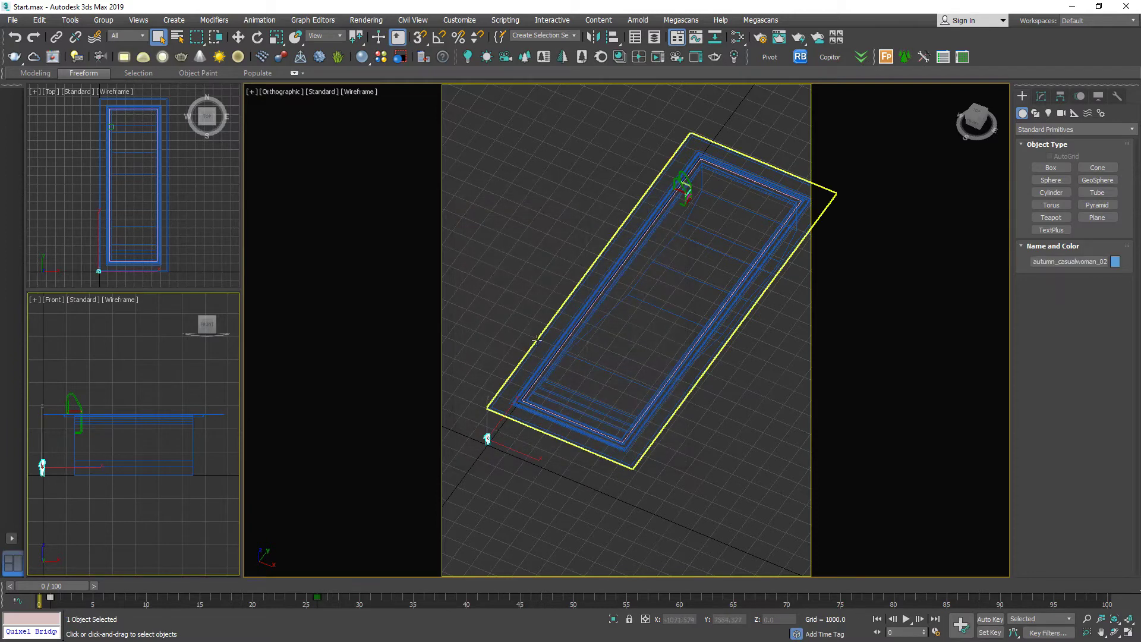
Move the woman figure toward the pool's middle and raise her in the front view
{"action": "key", "text": "w"}
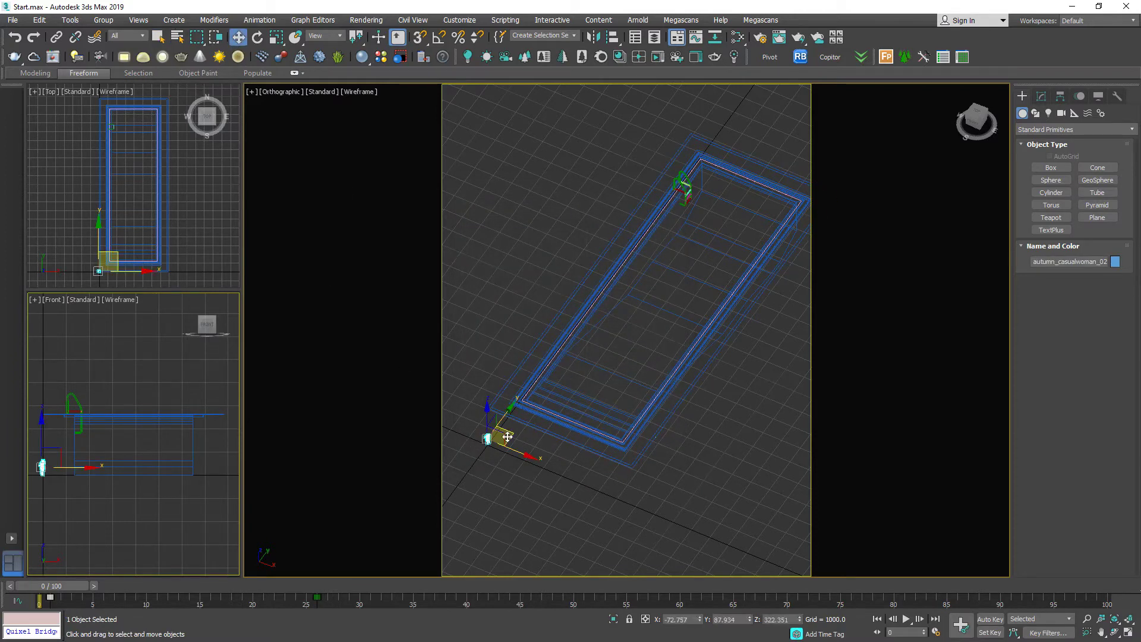
{"action": "left_click_drag", "start_coordinate": [512, 437], "coordinate": [671, 413]}
{"action": "key", "text": "z"}
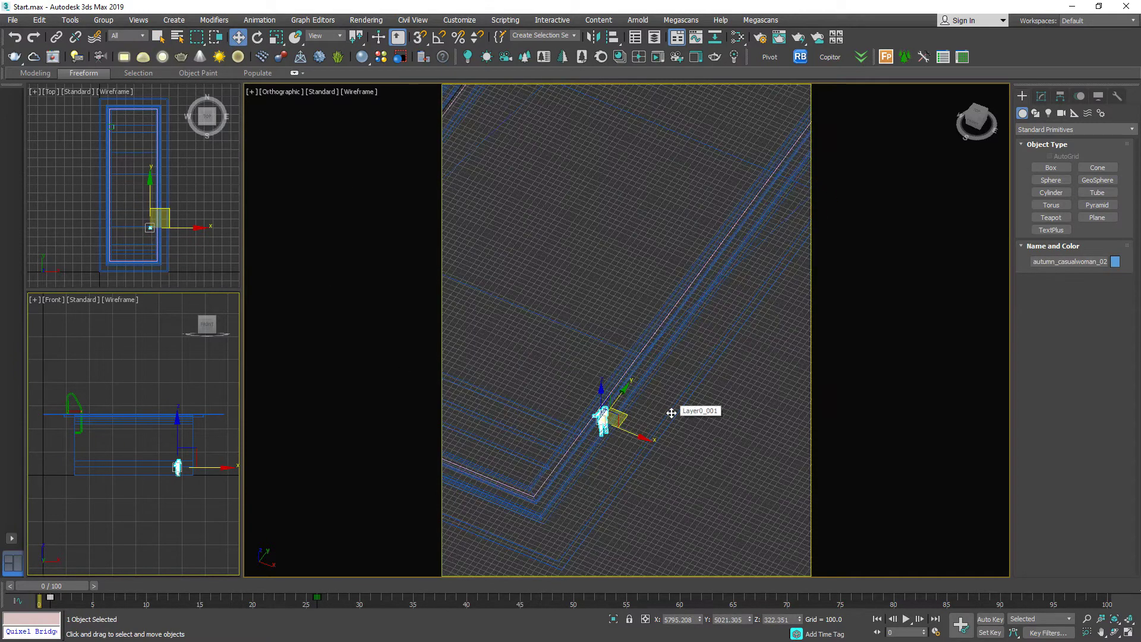
{"action": "middle_click_drag", "start_coordinate": [671, 407], "coordinate": [574, 374], "text": "alt"}
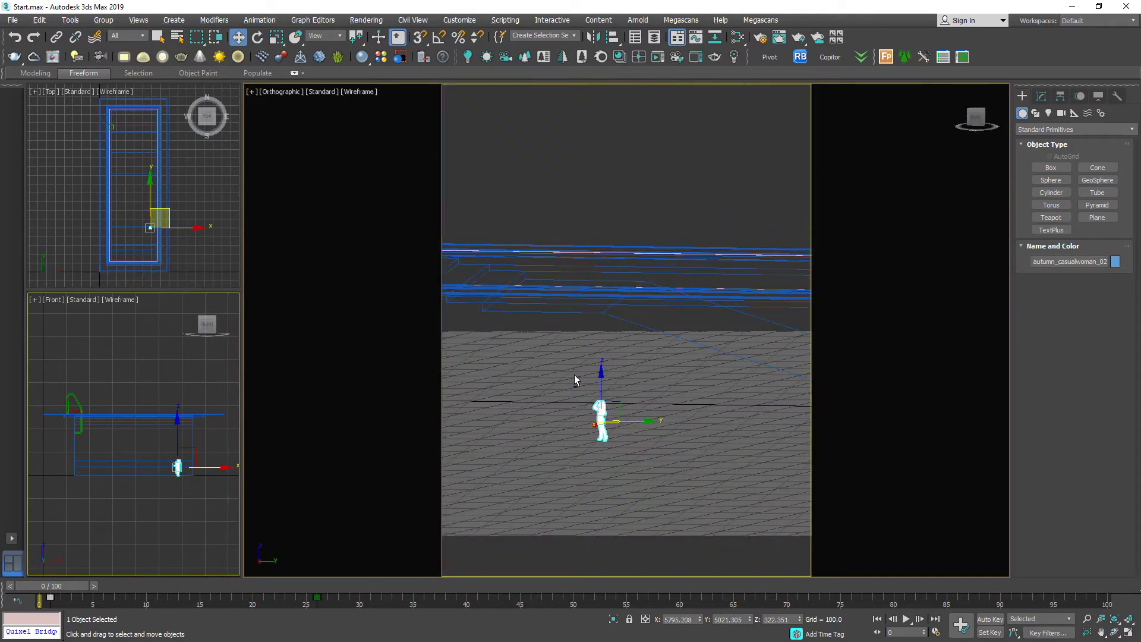
{"action": "key", "text": "f"}
{"action": "key", "text": "z"}
{"action": "scroll", "coordinate": [592, 364], "scroll_direction": "down", "scroll_amount": 5}
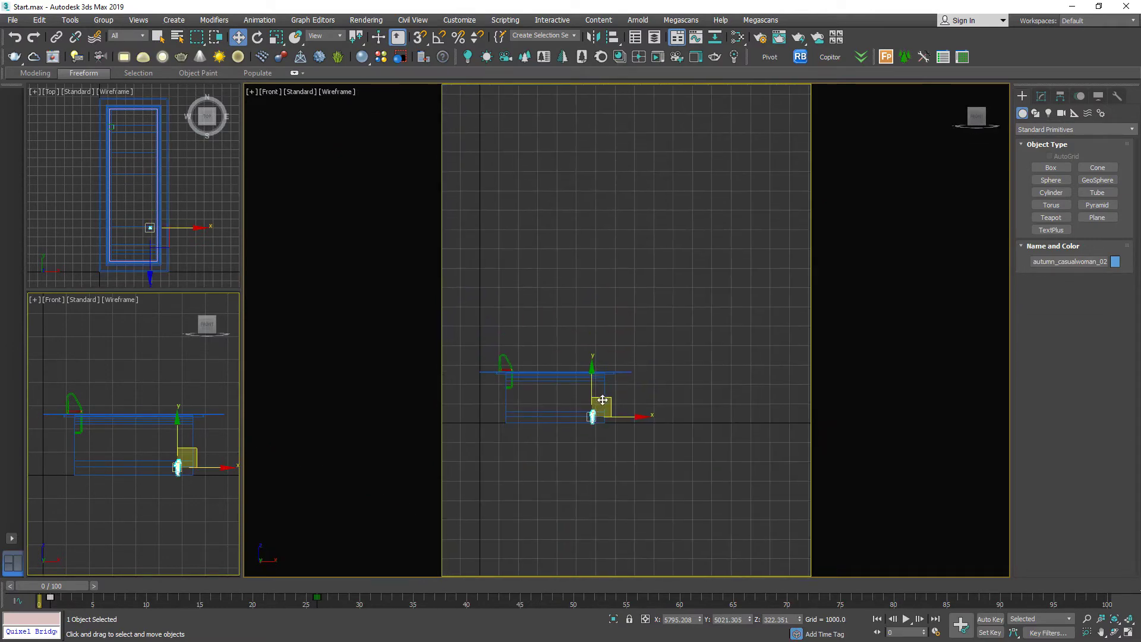
{"action": "mouse_move", "coordinate": [591, 364]}
{"action": "left_mouse_down"}
{"action": "mouse_move", "coordinate": [633, 354]}
{"action": "mouse_move", "coordinate": [594, 333]}
{"action": "mouse_move", "coordinate": [600, 377]}
{"action": "left_mouse_up"}
{"action": "scroll", "coordinate": [594, 328], "scroll_direction": "up", "scroll_amount": 5}
{"action": "scroll", "coordinate": [599, 356], "scroll_direction": "up", "scroll_amount": 2}
{"action": "scroll", "coordinate": [599, 355], "scroll_direction": "up", "scroll_amount": 2}
{"action": "left_click", "coordinate": [591, 339]}
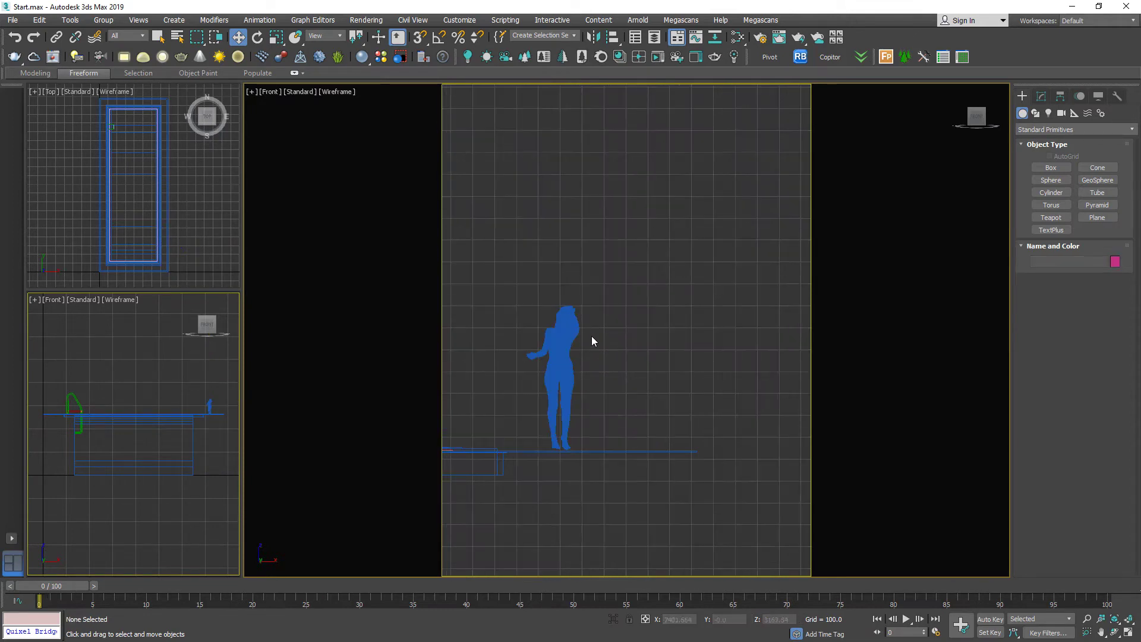
{"action": "left_click", "coordinate": [556, 333]}
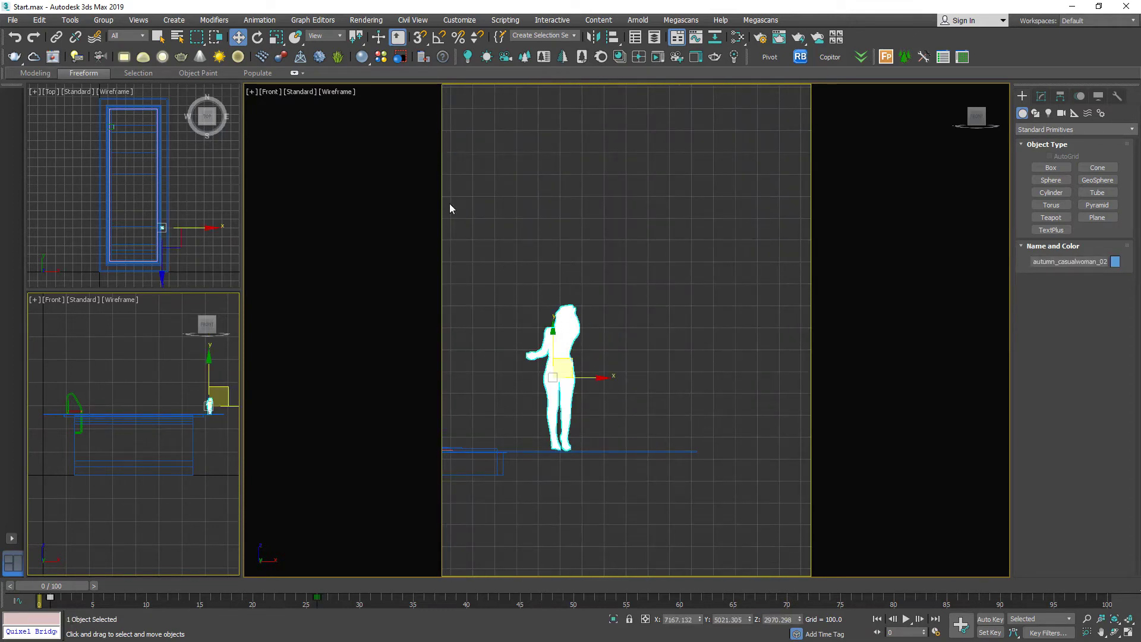
Scale the woman to 250% via Scale Transform Type-In and shift her up-left
{"action": "left_click", "coordinate": [277, 37]}
{"action": "right_click", "coordinate": [278, 40]}
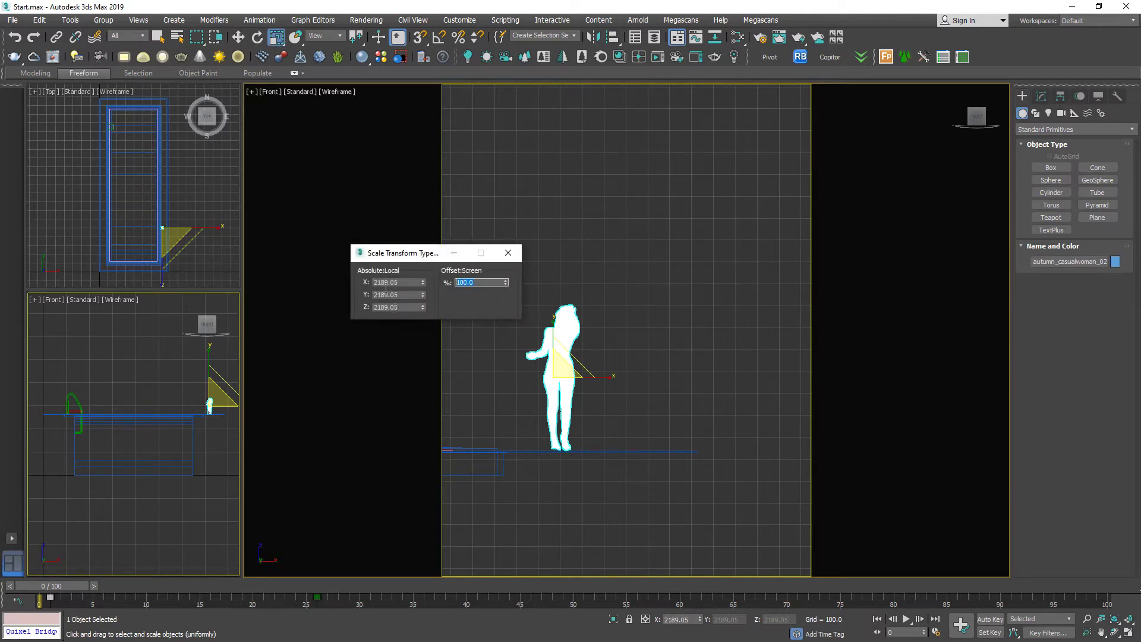
{"action": "type", "text": "250"}
{"action": "key", "text": "Return"}
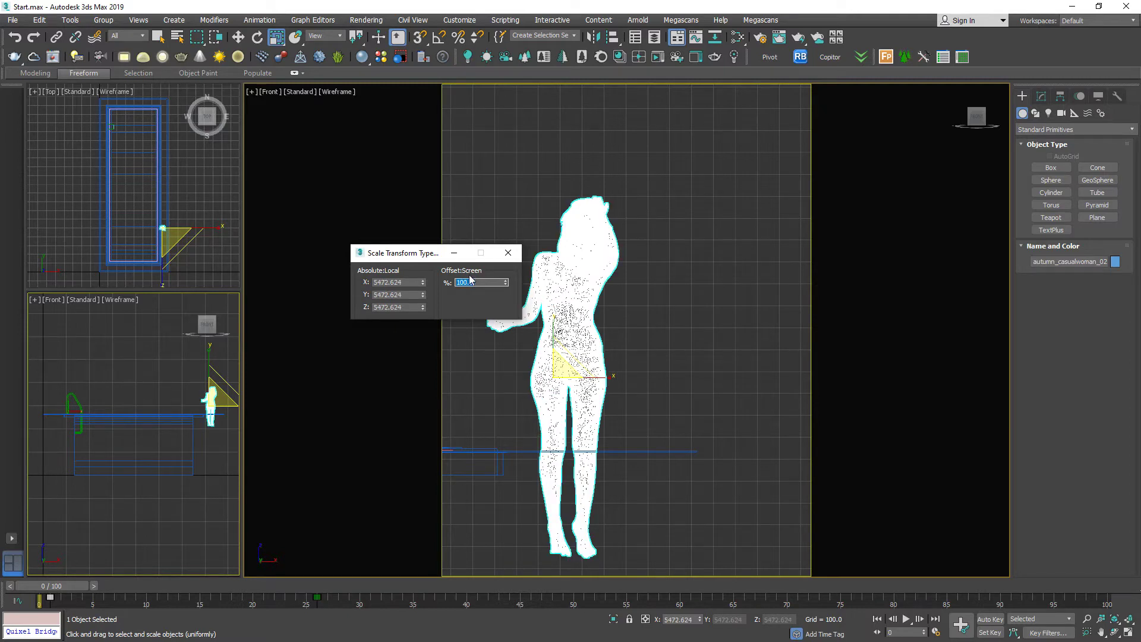
{"action": "left_click", "coordinate": [509, 252]}
{"action": "left_click", "coordinate": [237, 37]}
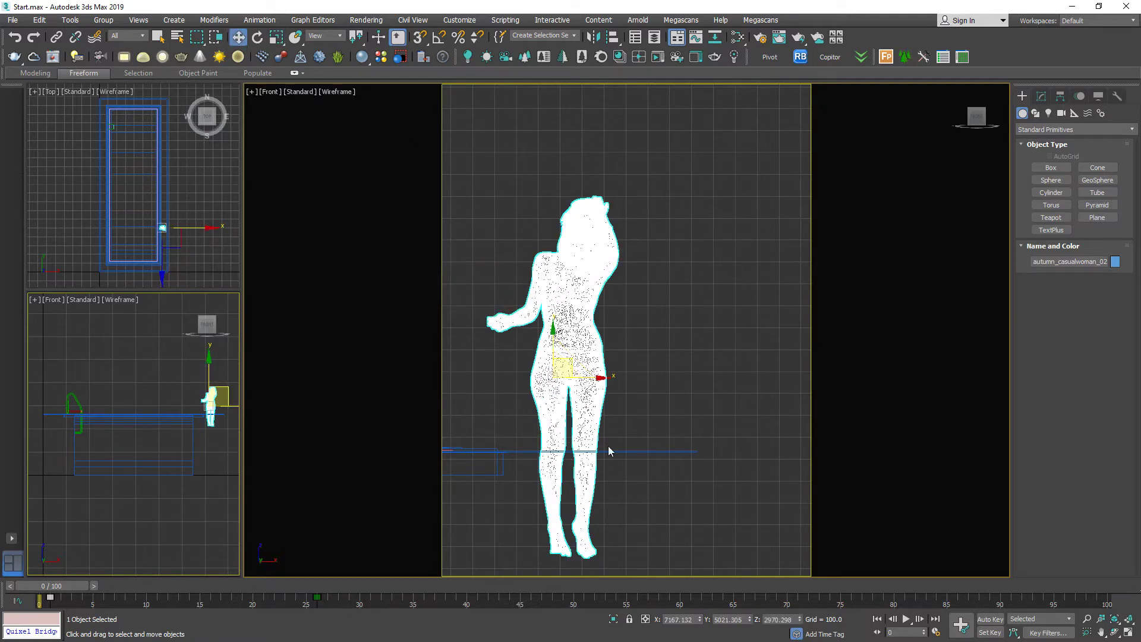
{"action": "left_click_drag", "start_coordinate": [565, 363], "coordinate": [525, 262]}
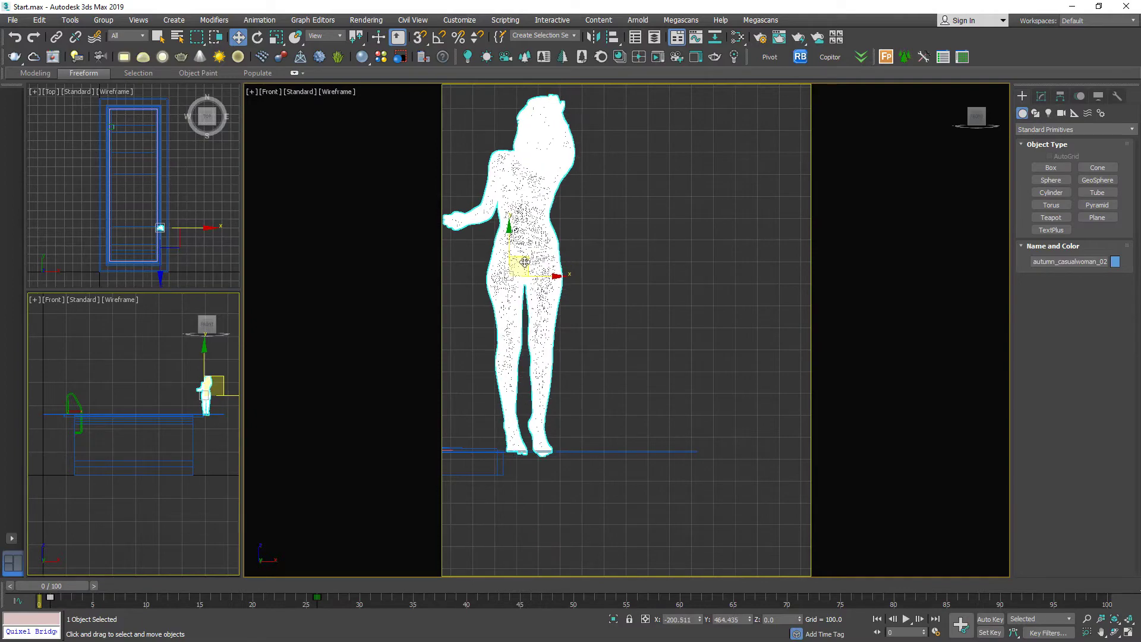
{"action": "scroll", "coordinate": [526, 264], "scroll_direction": "down", "scroll_amount": 5}
Rotate the woman about 75° to lie flat, then move her right over the pool
{"action": "mouse_move", "coordinate": [526, 264]}
{"action": "middle_mouse_down", "text": "alt"}
{"action": "mouse_move", "coordinate": [497, 394]}
{"action": "mouse_move", "coordinate": [527, 274]}
{"action": "middle_mouse_up", "text": "alt"}
{"action": "scroll", "coordinate": [528, 274], "scroll_direction": "up", "scroll_amount": 3}
{"action": "left_click", "coordinate": [257, 36]}
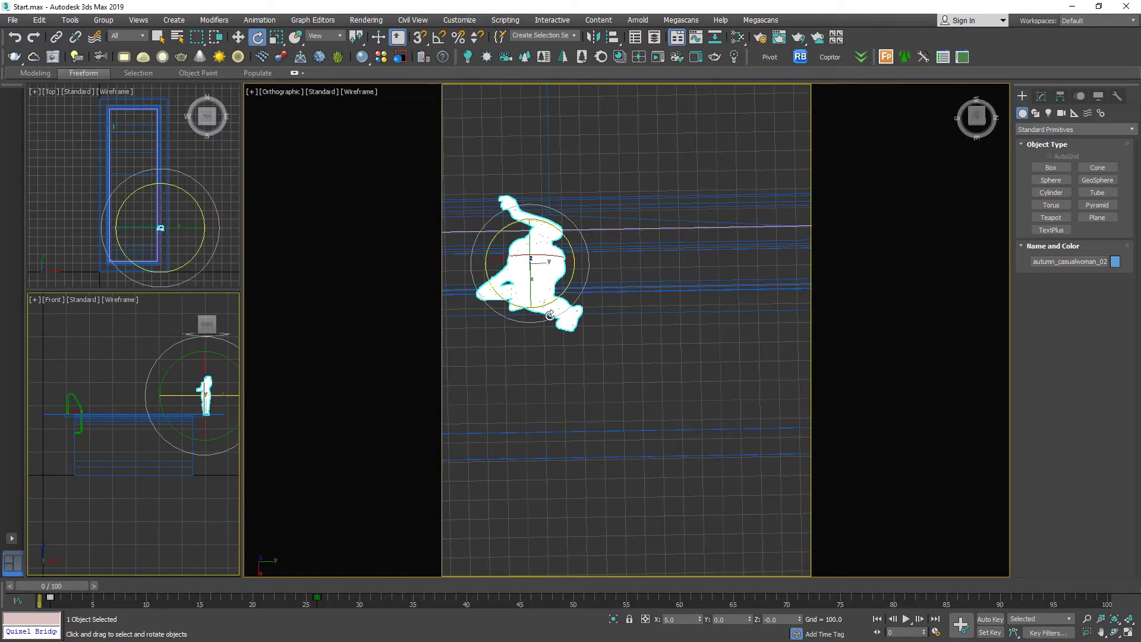
{"action": "left_click_drag", "start_coordinate": [552, 300], "coordinate": [595, 238]}
{"action": "scroll", "coordinate": [571, 297], "scroll_direction": "down", "scroll_amount": 3}
{"action": "key", "text": "w"}
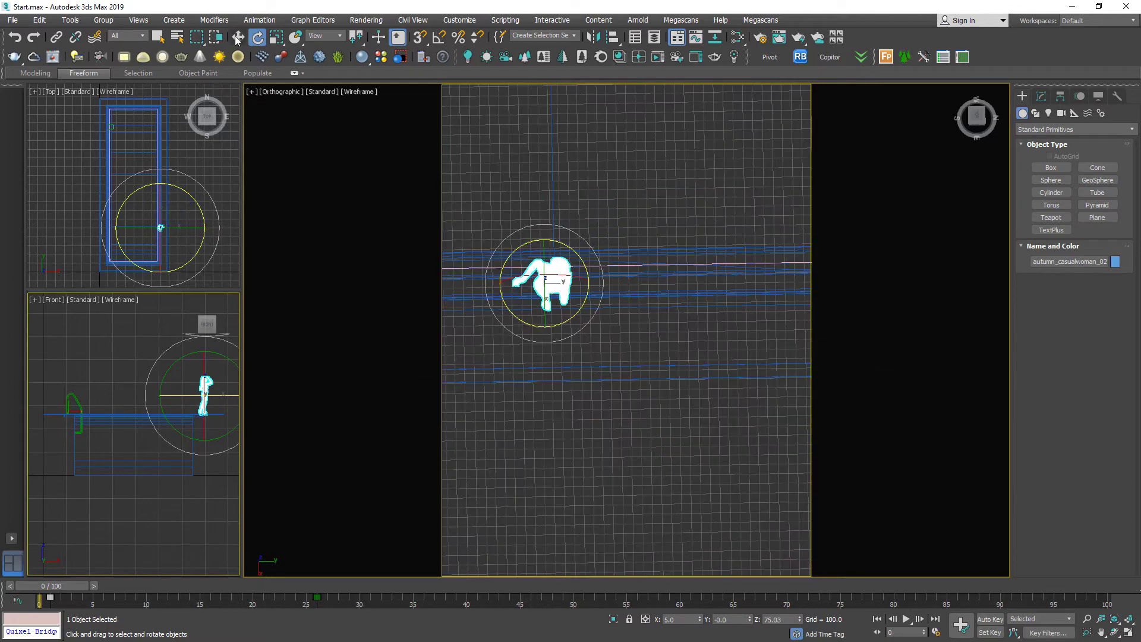
{"action": "left_click_drag", "start_coordinate": [553, 294], "coordinate": [576, 349]}
{"action": "scroll", "coordinate": [618, 326], "scroll_direction": "down", "scroll_amount": 5}
{"action": "scroll", "coordinate": [576, 349], "scroll_direction": "up", "scroll_amount": 5}
{"action": "left_click", "coordinate": [576, 229]}
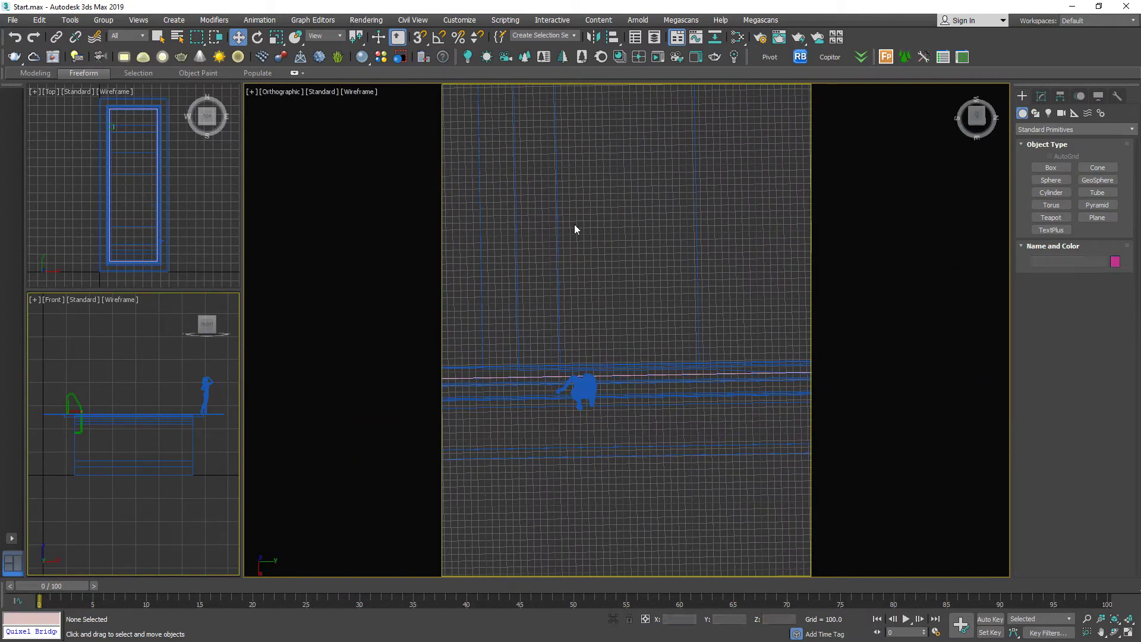
Marquee-select all ten pool objects in the top view
{"action": "key", "text": "m"}
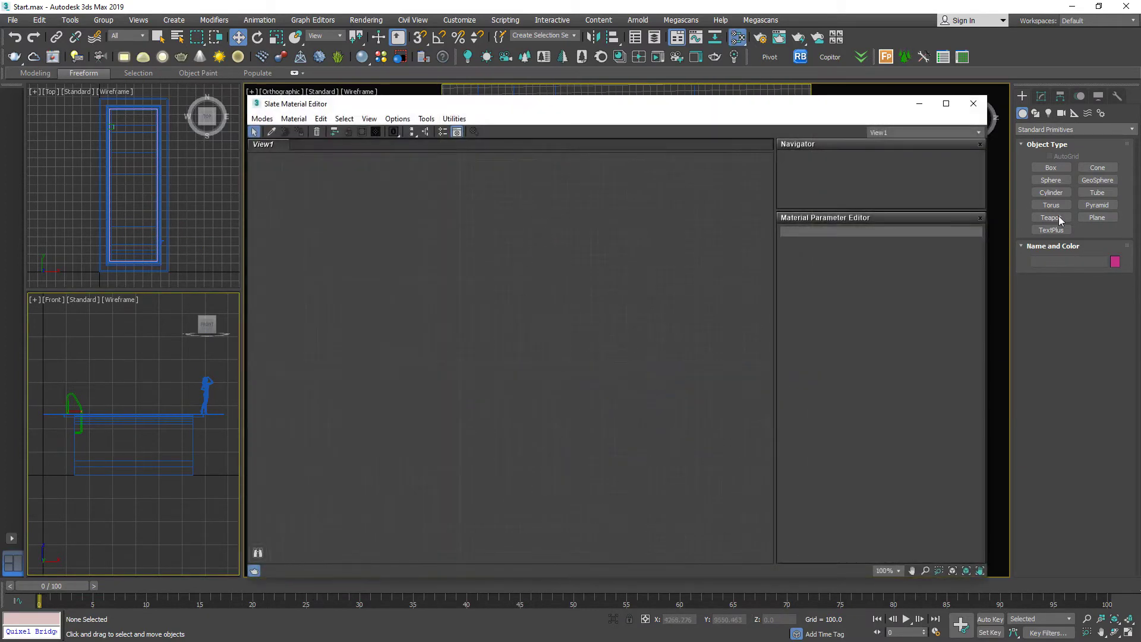
{"action": "left_click", "coordinate": [973, 103]}
{"action": "left_click", "coordinate": [140, 178]}
{"action": "scroll", "coordinate": [143, 154], "scroll_direction": "down", "scroll_amount": 2}
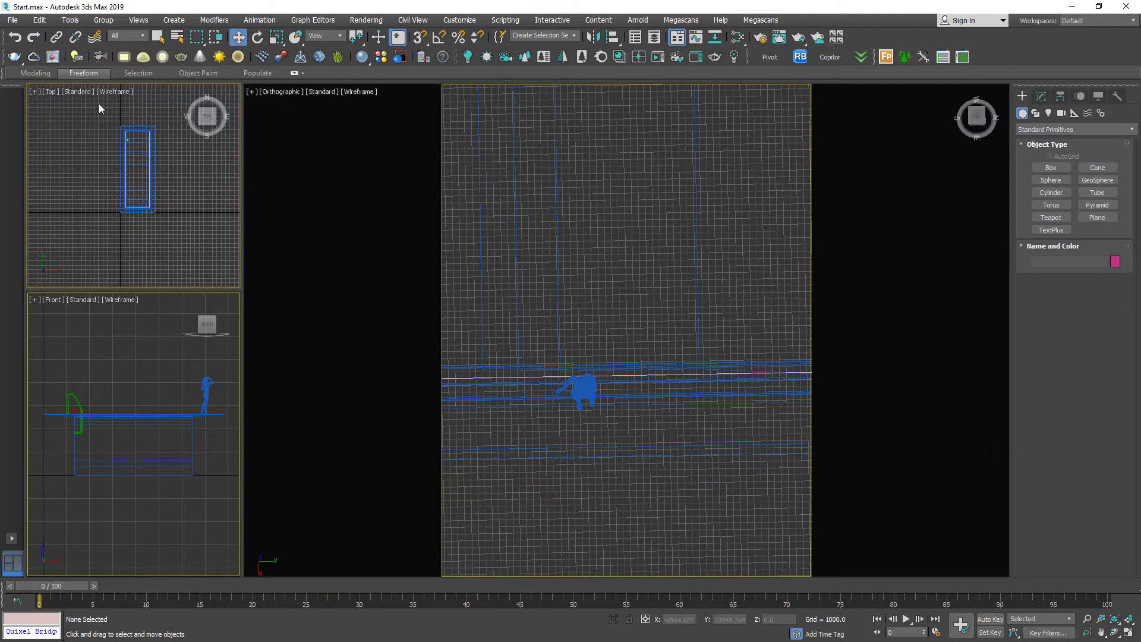
{"action": "left_click_drag", "start_coordinate": [93, 101], "coordinate": [201, 266]}
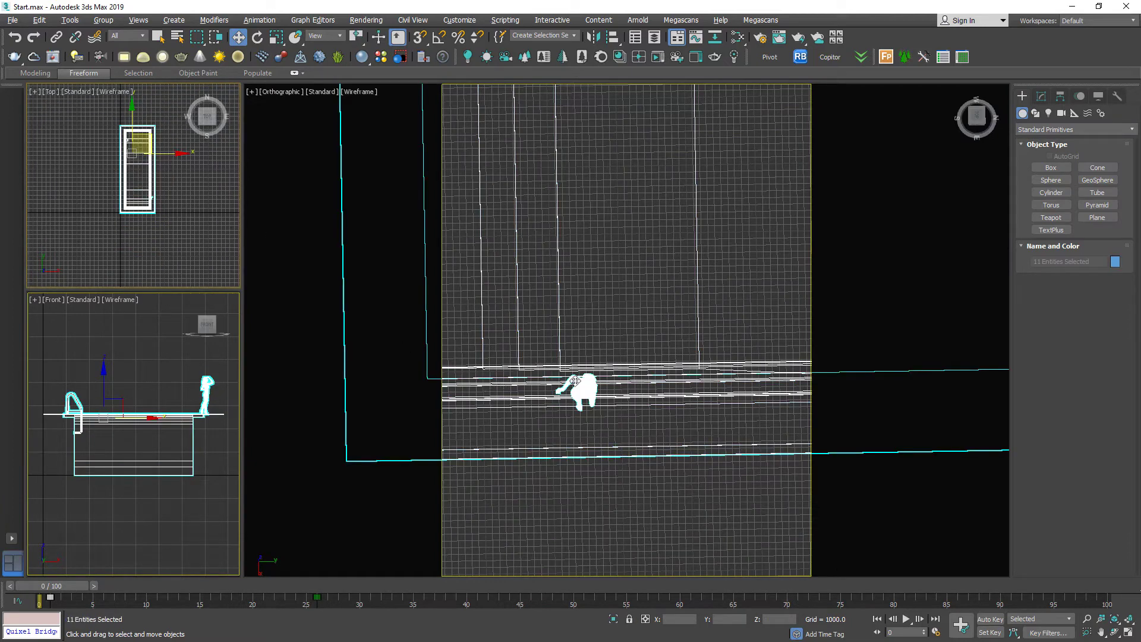
{"action": "left_click", "coordinate": [587, 382]}
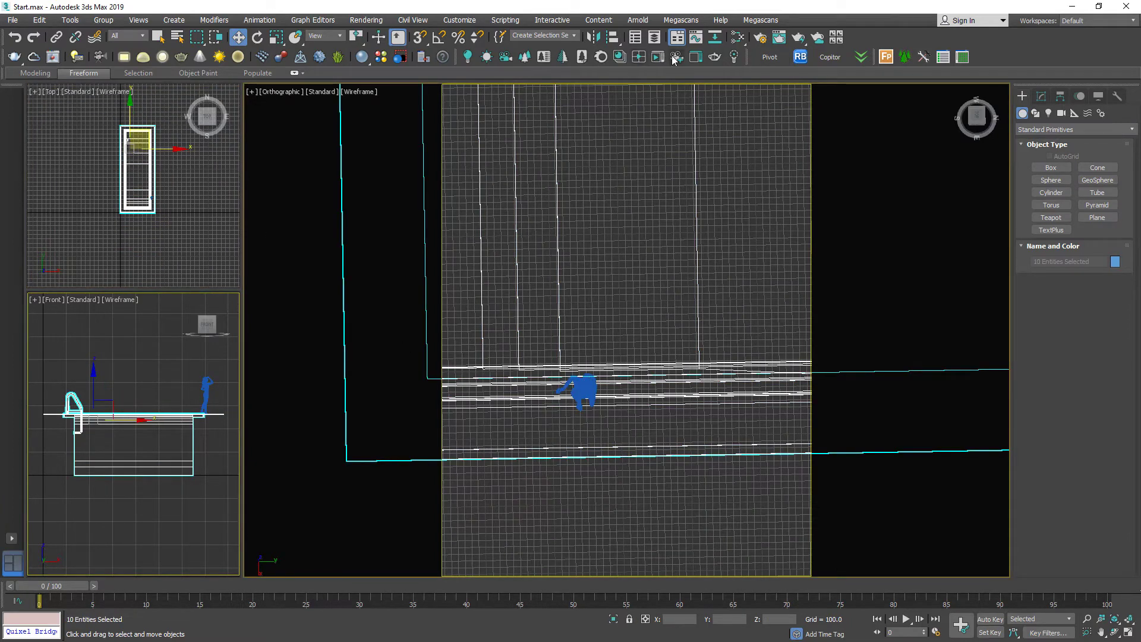
Convert only the selected objects' materials to Corona with normal-map gamma fix, then close the converter
{"action": "left_click", "coordinate": [601, 57]}
{"action": "left_click", "coordinate": [321, 300]}
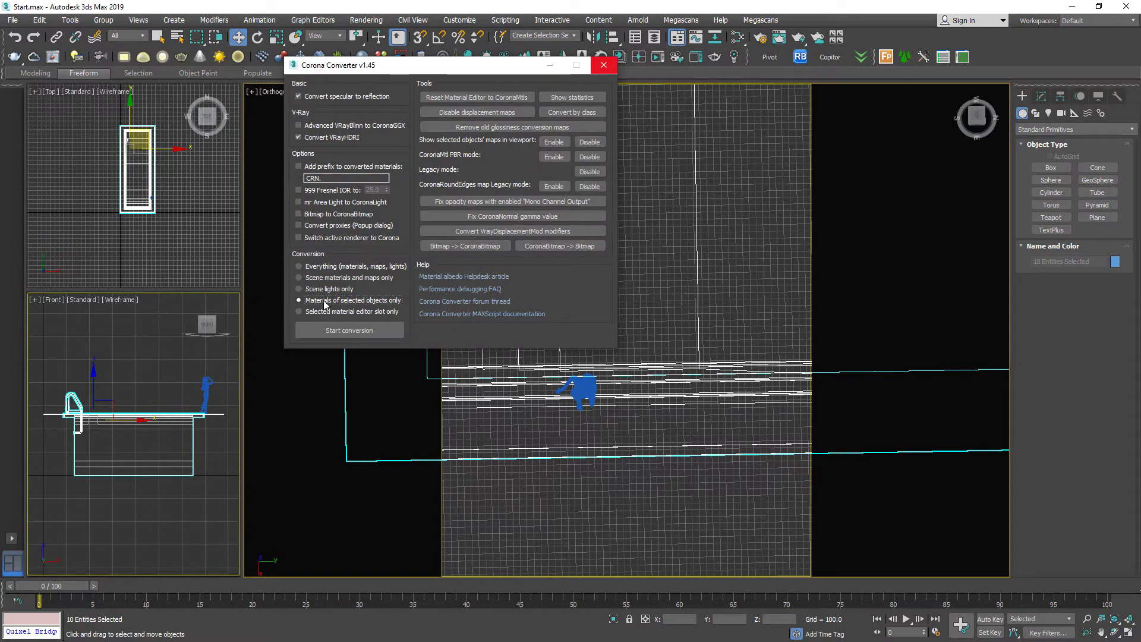
{"action": "left_click", "coordinate": [364, 332]}
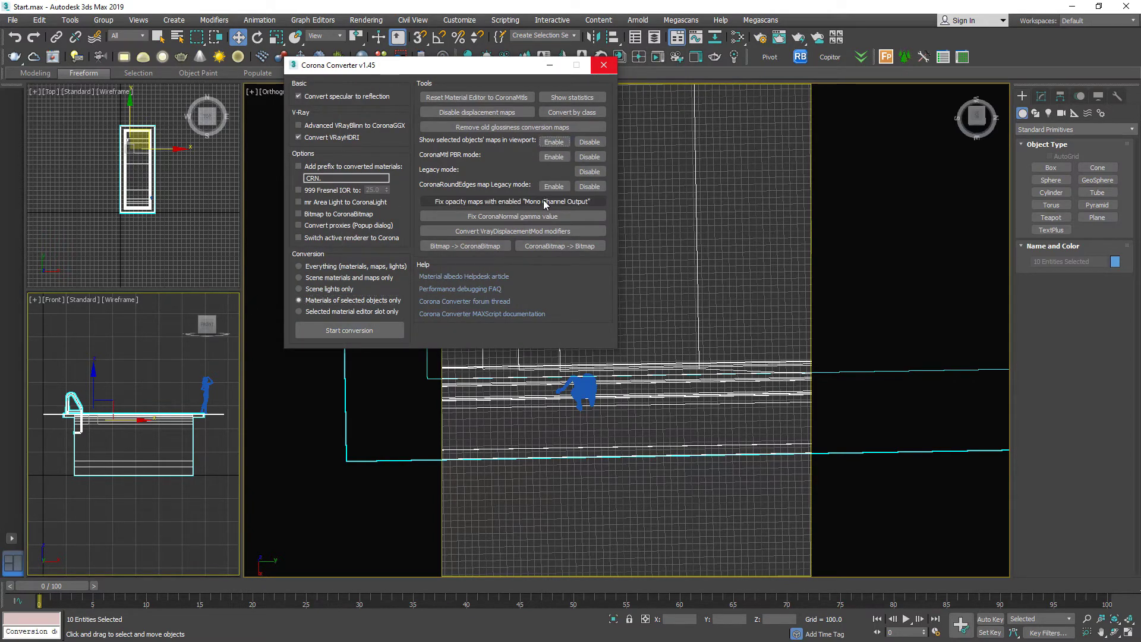
{"action": "left_click", "coordinate": [541, 217]}
{"action": "left_click", "coordinate": [604, 65]}
{"action": "left_click", "coordinate": [632, 260]}
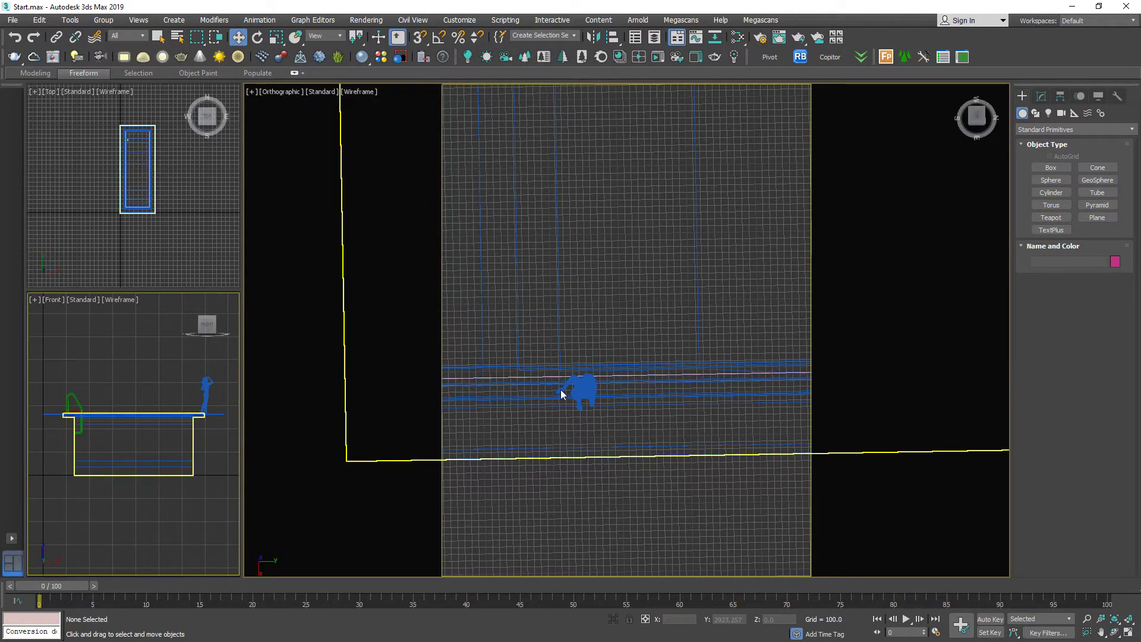
Shade the top view with textures and eyedropper the pool's multi-material into Slate Material Editor
{"action": "key", "text": "m"}
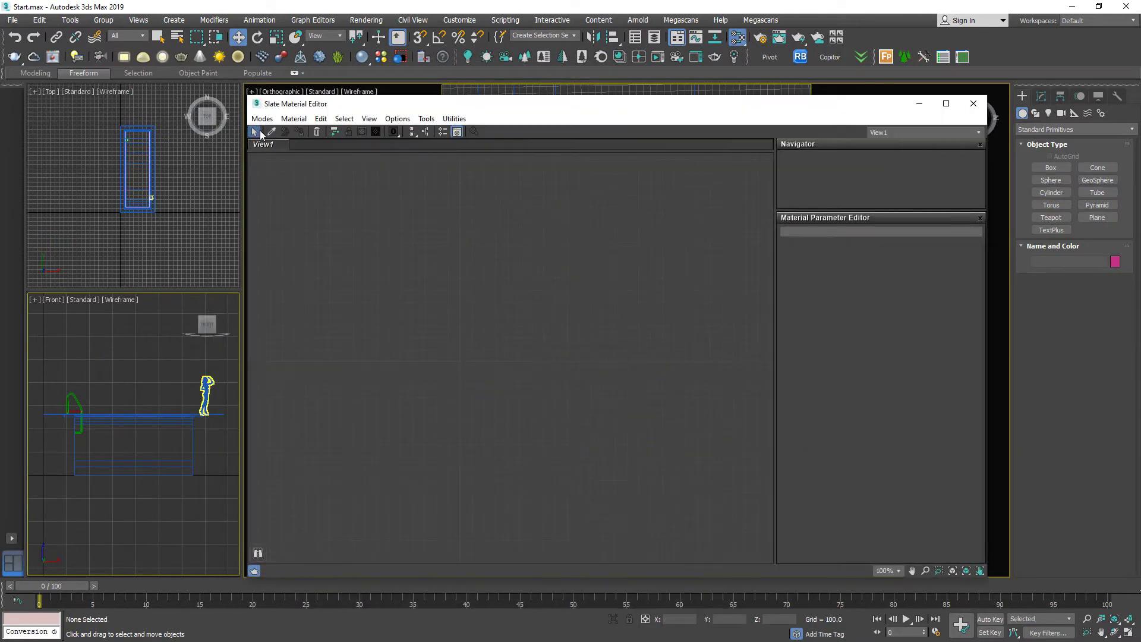
{"action": "scroll", "coordinate": [173, 183], "scroll_direction": "up", "scroll_amount": 3}
{"action": "key", "text": "F3"}
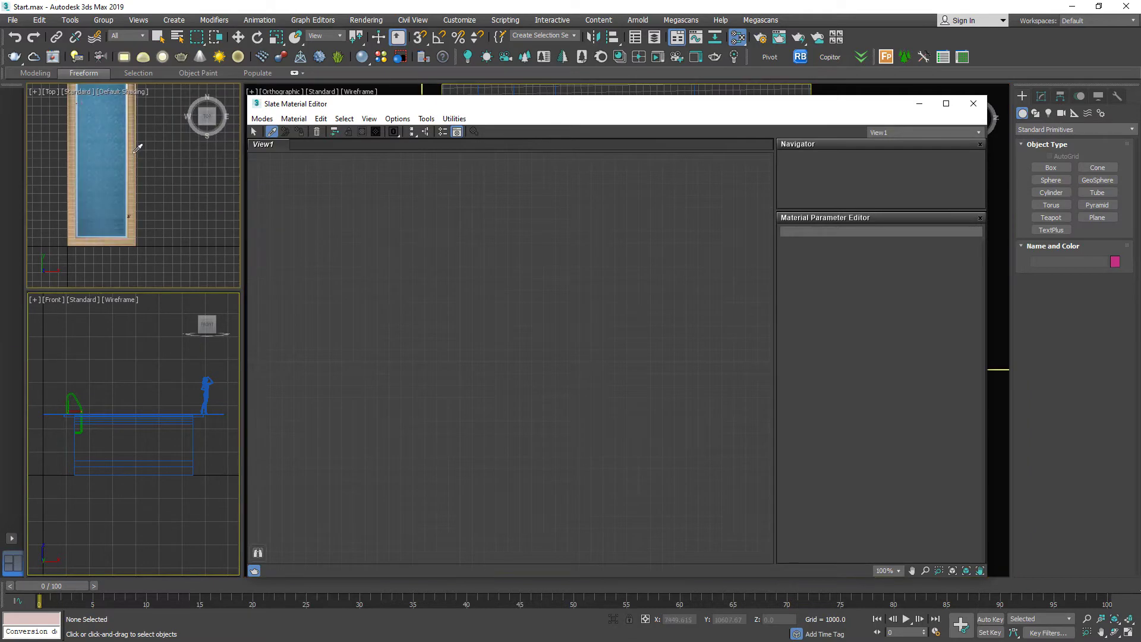
{"action": "left_click", "coordinate": [127, 147]}
Pan and zoom the node view to show Material16 and its Map #4 tile bitmap
{"action": "scroll", "coordinate": [452, 309], "scroll_direction": "down", "scroll_amount": 2}
{"action": "middle_click_drag", "start_coordinate": [414, 268], "coordinate": [416, 230]}
{"action": "scroll", "coordinate": [415, 229], "scroll_direction": "up", "scroll_amount": 2}
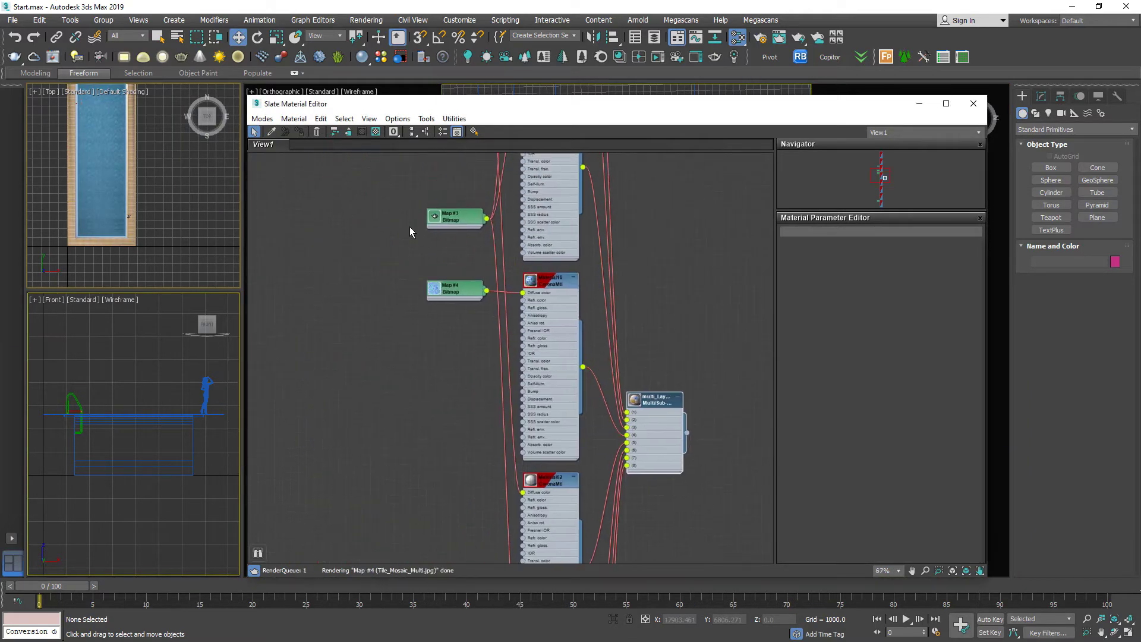
{"action": "scroll", "coordinate": [128, 189], "scroll_direction": "up", "scroll_amount": 5}
{"action": "scroll", "coordinate": [128, 189], "scroll_direction": "up", "scroll_amount": 5}
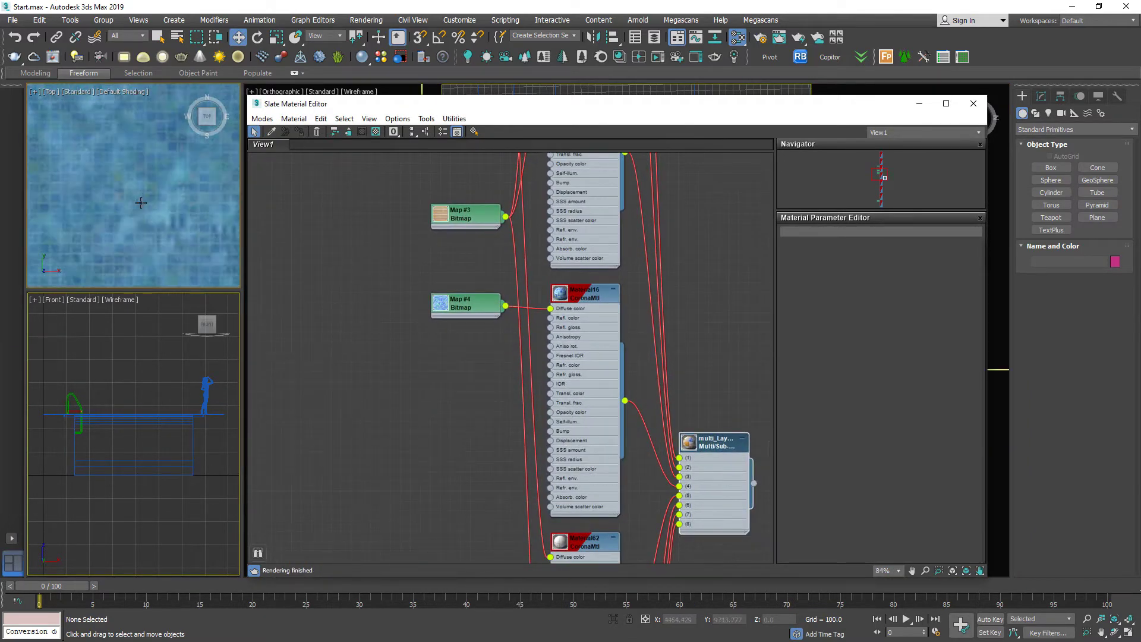
{"action": "scroll", "coordinate": [356, 287], "scroll_direction": "down", "scroll_amount": 3}
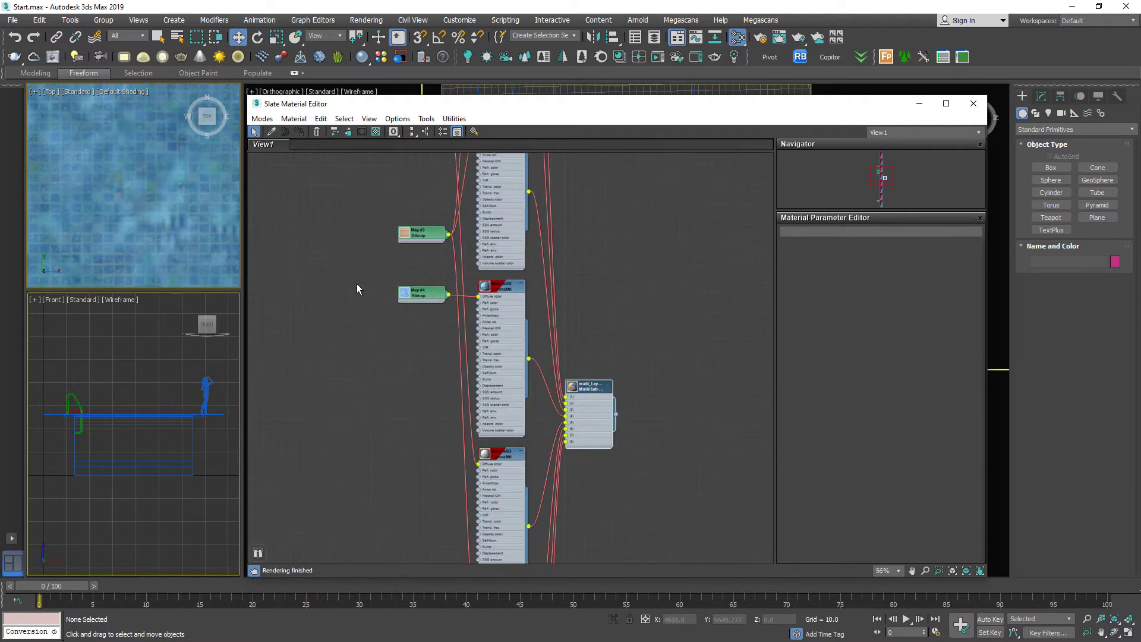
{"action": "scroll", "coordinate": [523, 309], "scroll_direction": "up", "scroll_amount": 1}
{"action": "scroll", "coordinate": [548, 303], "scroll_direction": "up", "scroll_amount": 2}
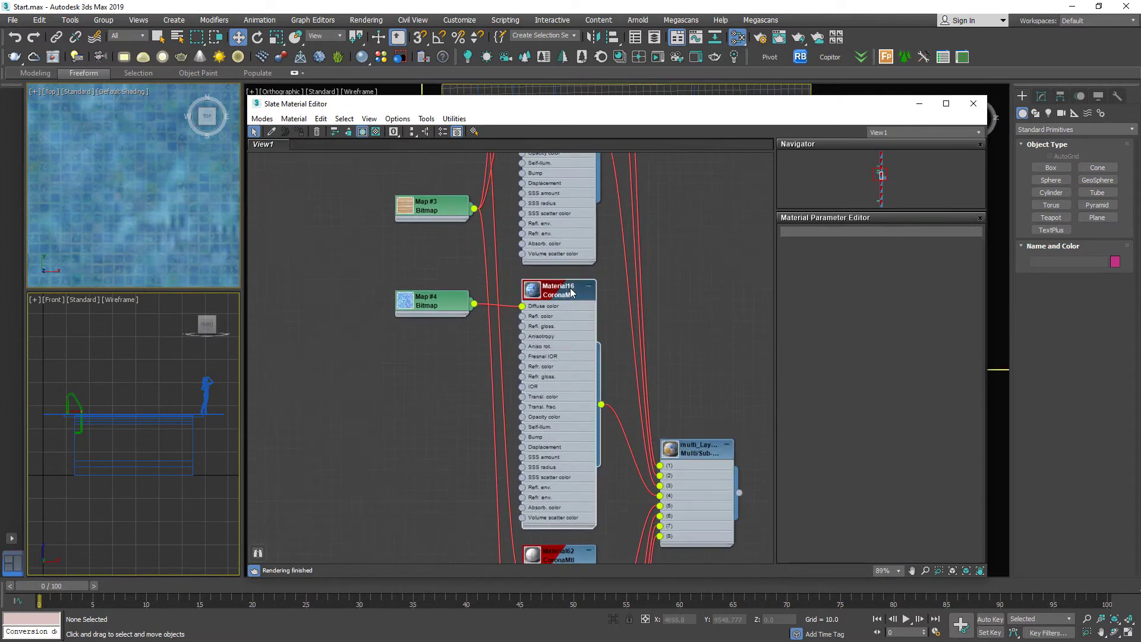
{"action": "middle_click_drag", "start_coordinate": [408, 310], "coordinate": [494, 322]}
{"action": "scroll", "coordinate": [413, 326], "scroll_direction": "down", "scroll_amount": 2}
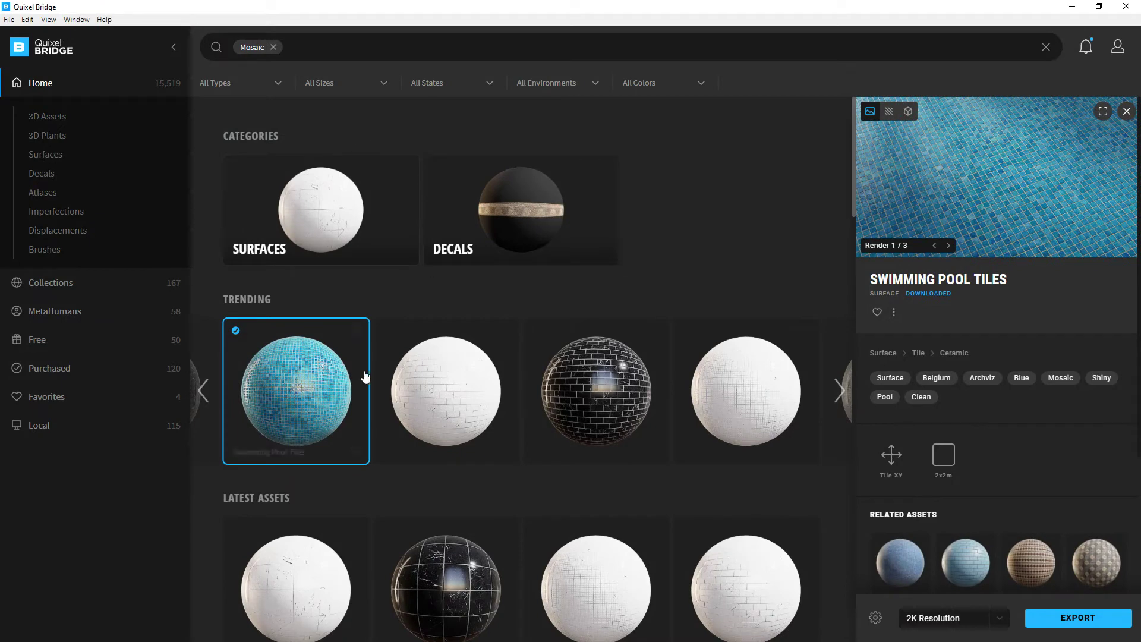
Export the Swimming Pool Tiles surface to 3ds Max and minimize Quixel Bridge
{"action": "left_click", "coordinate": [356, 331]}
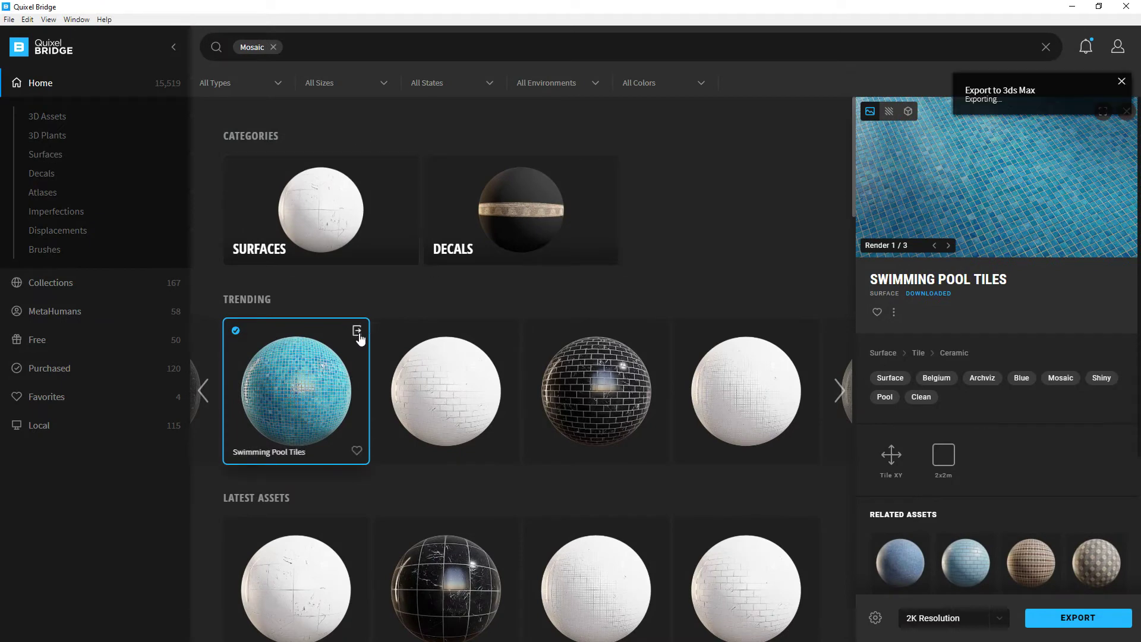
{"action": "left_click", "coordinate": [1072, 7]}
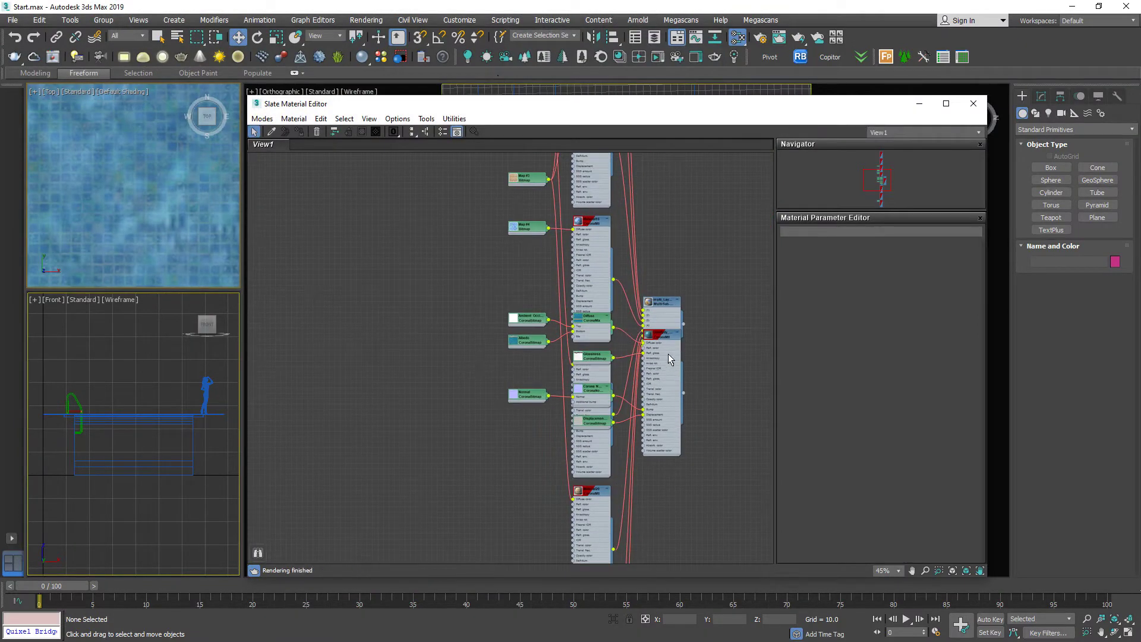
Lay out the tile CoronaMtl's map nodes and wire it into multi_Layer0_001 slot 4
{"action": "left_click_drag", "start_coordinate": [668, 354], "coordinate": [430, 277]}
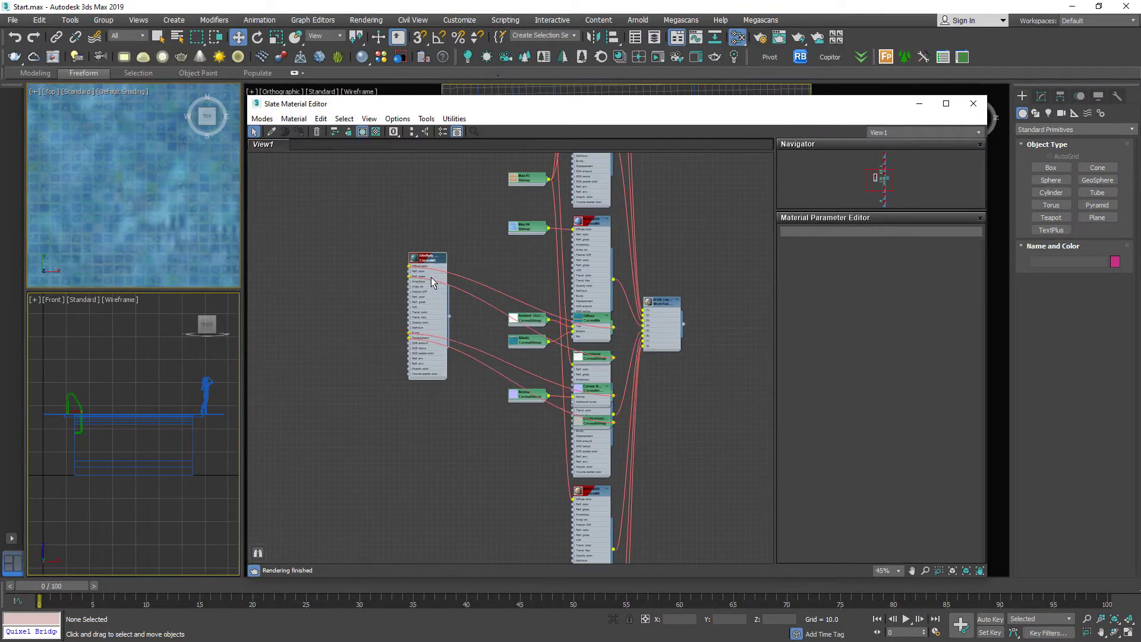
{"action": "left_click", "coordinate": [427, 132]}
{"action": "scroll", "coordinate": [388, 344], "scroll_direction": "up", "scroll_amount": 3}
{"action": "left_click_drag", "start_coordinate": [390, 341], "coordinate": [653, 352]}
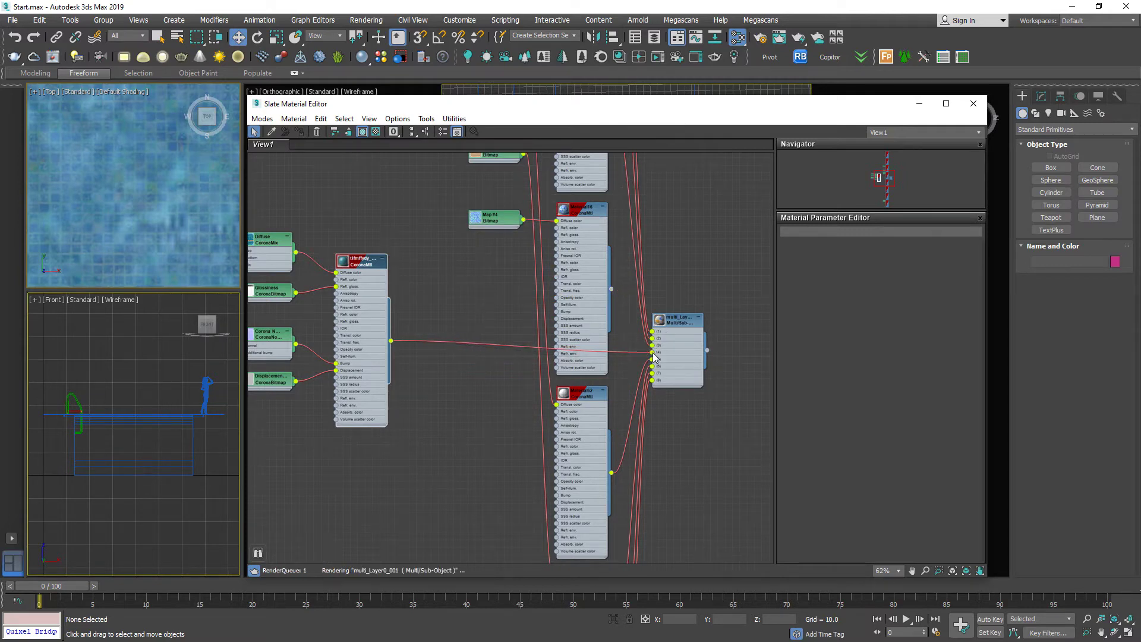
{"action": "middle_click_drag", "start_coordinate": [480, 339], "coordinate": [751, 357]}
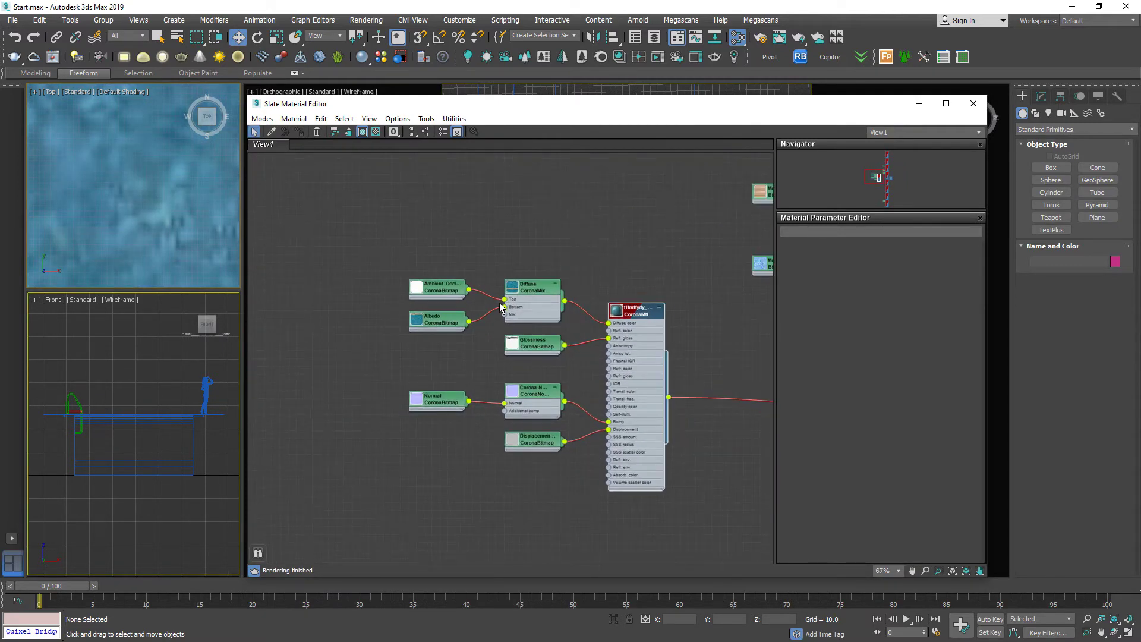
{"action": "scroll", "coordinate": [370, 346], "scroll_direction": "up", "scroll_amount": 1}
{"action": "scroll", "coordinate": [469, 359], "scroll_direction": "down", "scroll_amount": 3}
{"action": "middle_click_drag", "start_coordinate": [469, 359], "coordinate": [469, 326]}
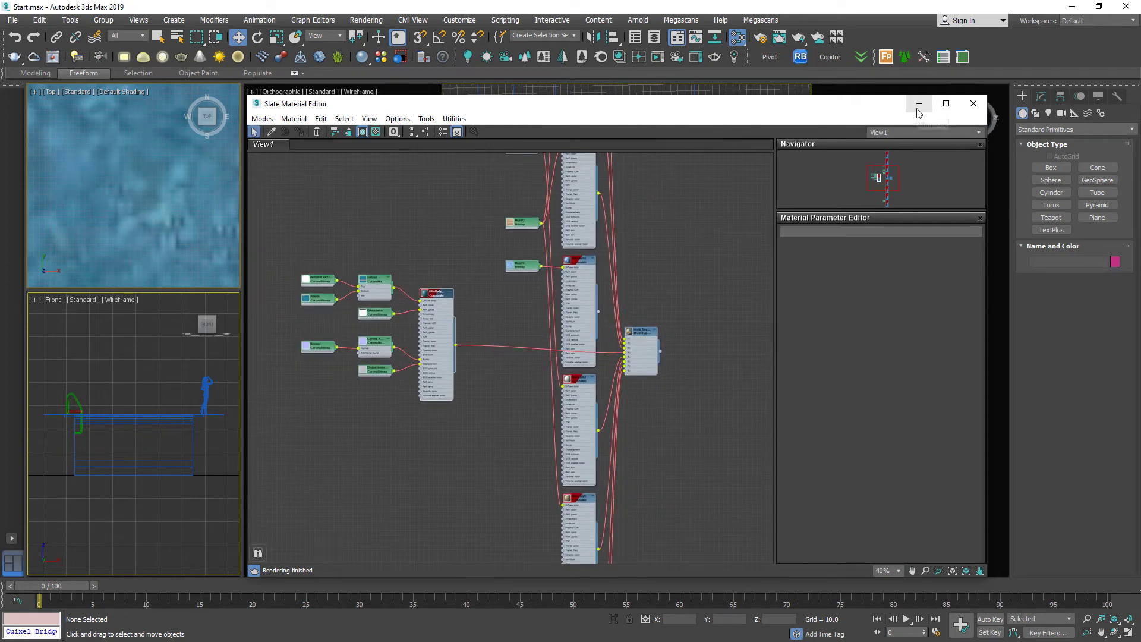
{"action": "middle_click_drag", "start_coordinate": [601, 339], "coordinate": [575, 153]}
{"action": "scroll", "coordinate": [575, 152], "scroll_direction": "down", "scroll_amount": 3}
Create a new Corona material, Material #12, and apply it to the selected pool group
{"action": "right_click", "coordinate": [539, 323]}
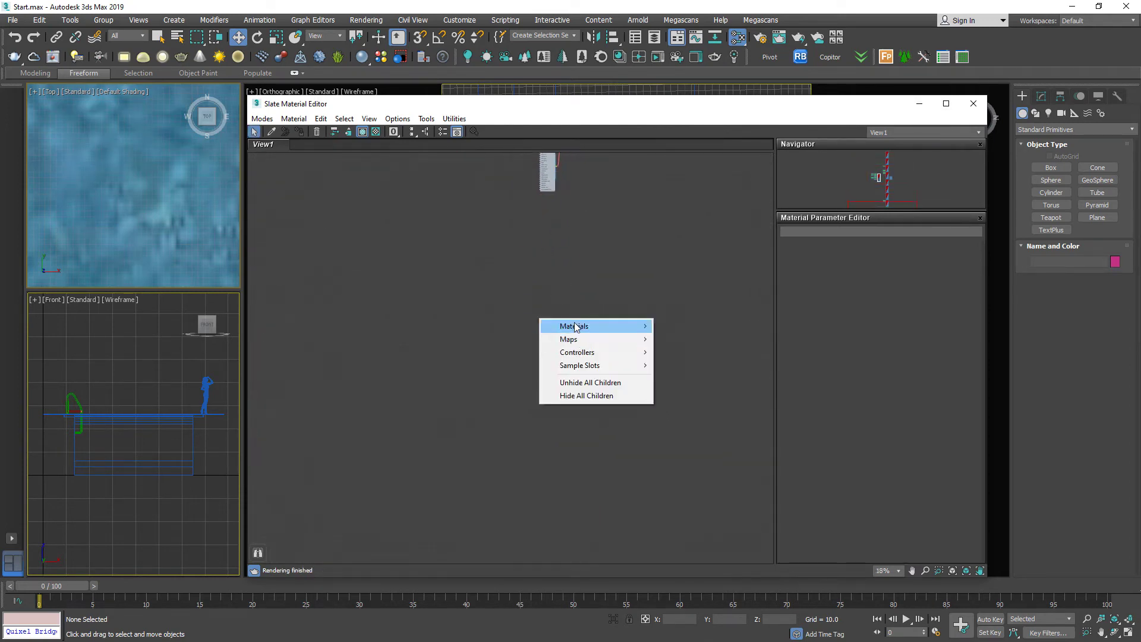
{"action": "mouse_move", "coordinate": [595, 326]}
{"action": "mouse_move", "coordinate": [689, 352]}
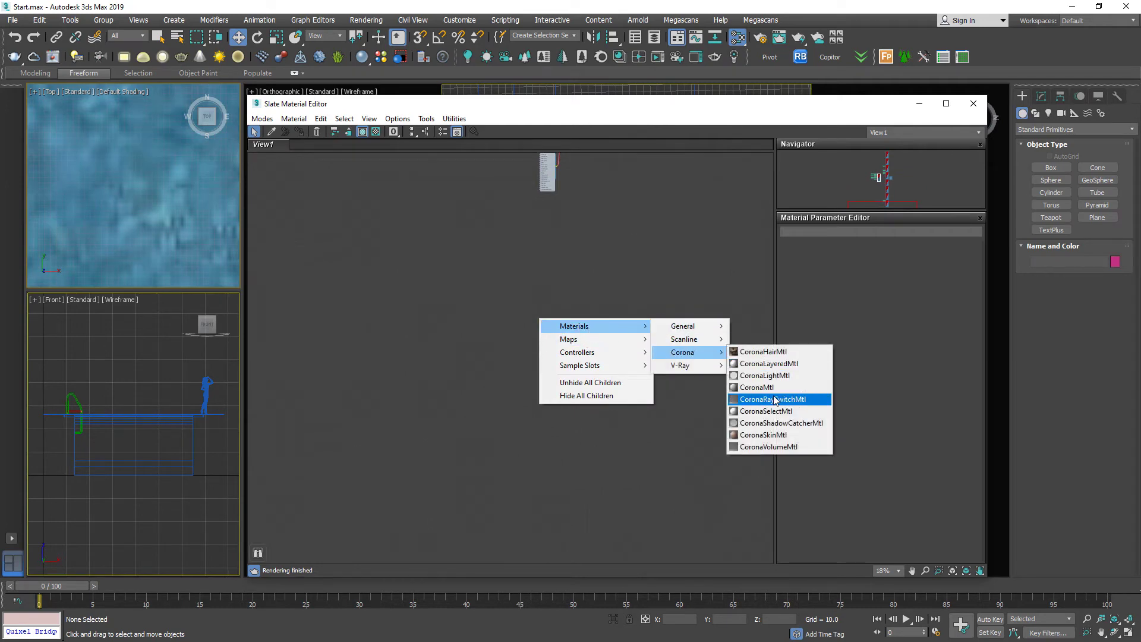
{"action": "left_click", "coordinate": [756, 387]}
{"action": "scroll", "coordinate": [186, 206], "scroll_direction": "down", "scroll_amount": 3}
{"action": "scroll", "coordinate": [186, 205], "scroll_direction": "down", "scroll_amount": 3}
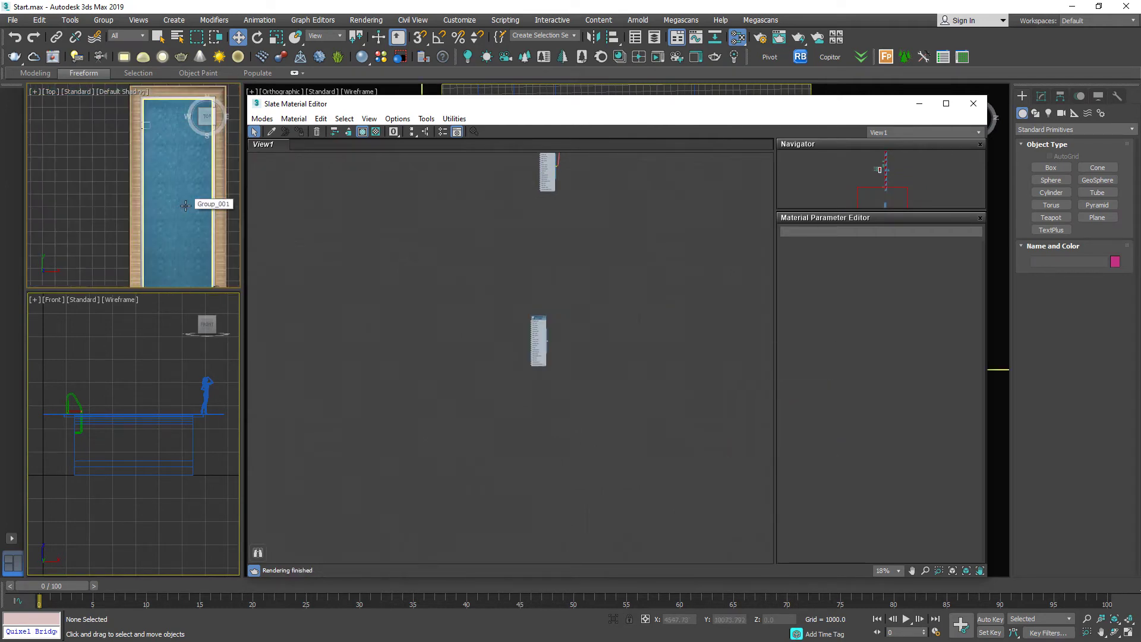
{"action": "left_click", "coordinate": [215, 203]}
{"action": "scroll", "coordinate": [543, 285], "scroll_direction": "up", "scroll_amount": 4}
{"action": "double_click", "coordinate": [532, 375]}
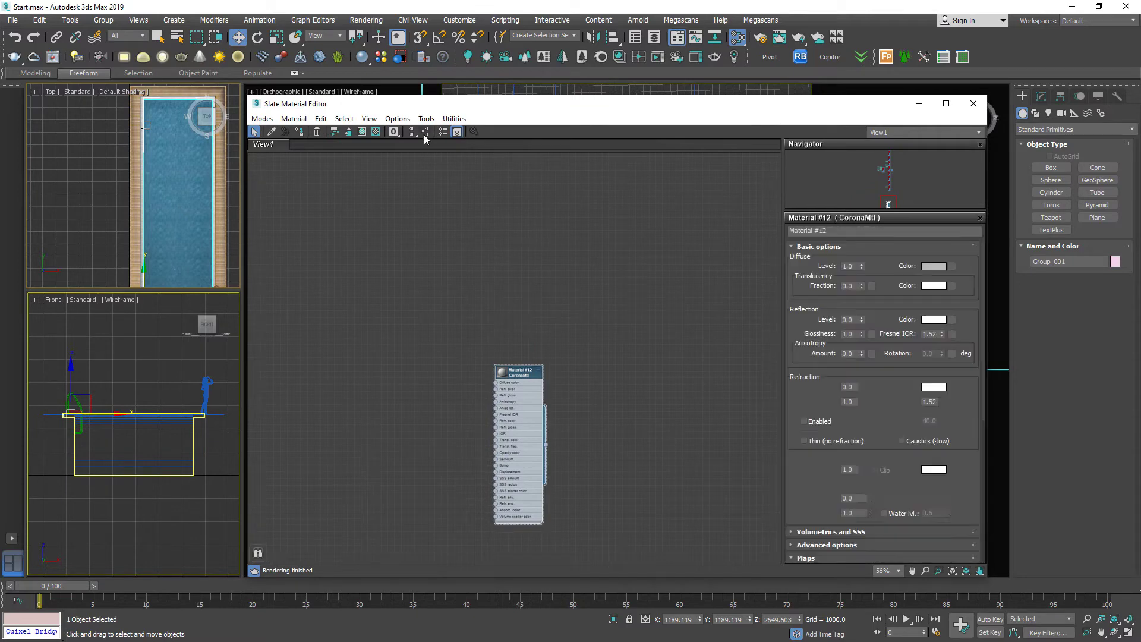
{"action": "left_click", "coordinate": [299, 131]}
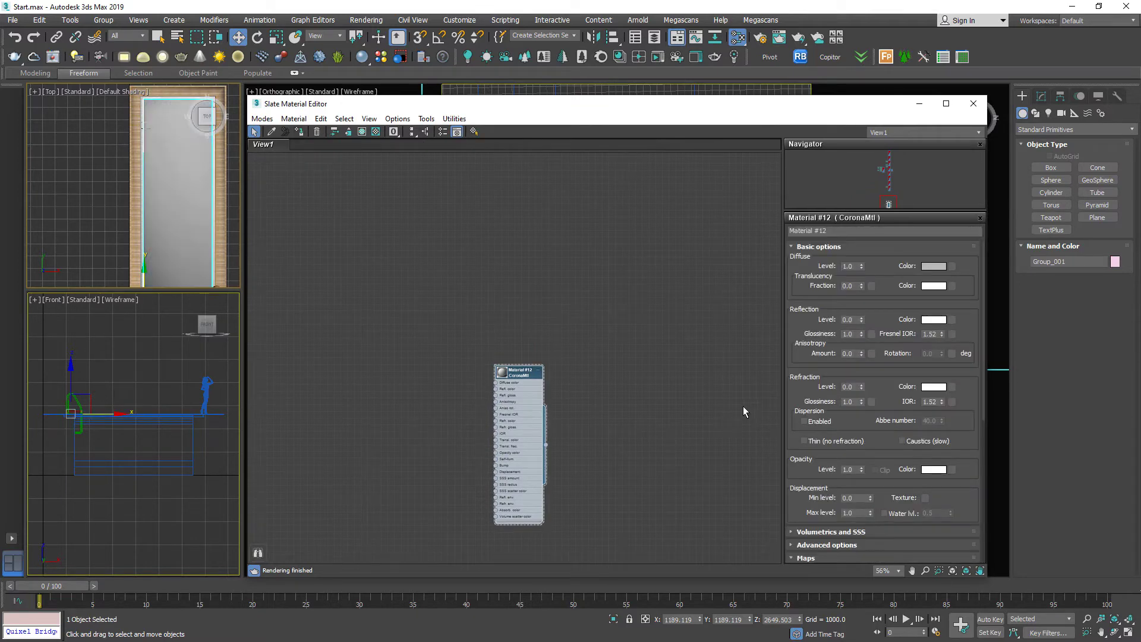
Set Material #12's reflection and refraction levels to 1.0 and enable thin mode
{"action": "double_click", "coordinate": [850, 320]}
{"action": "type", "text": "1"}
{"action": "double_click", "coordinate": [850, 387]}
{"action": "type", "text": "1"}
{"action": "key", "text": "Return"}
{"action": "left_click", "coordinate": [815, 443]}
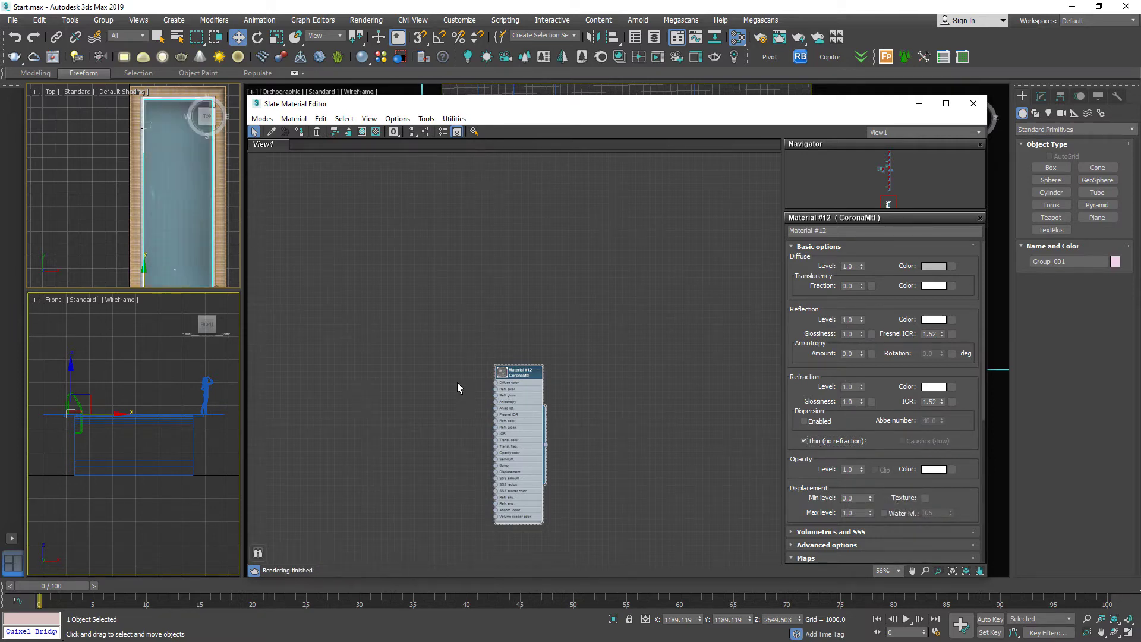
Connect a General Noise map to Material #12's Bump input
{"action": "scroll", "coordinate": [575, 441], "scroll_direction": "up", "scroll_amount": 5}
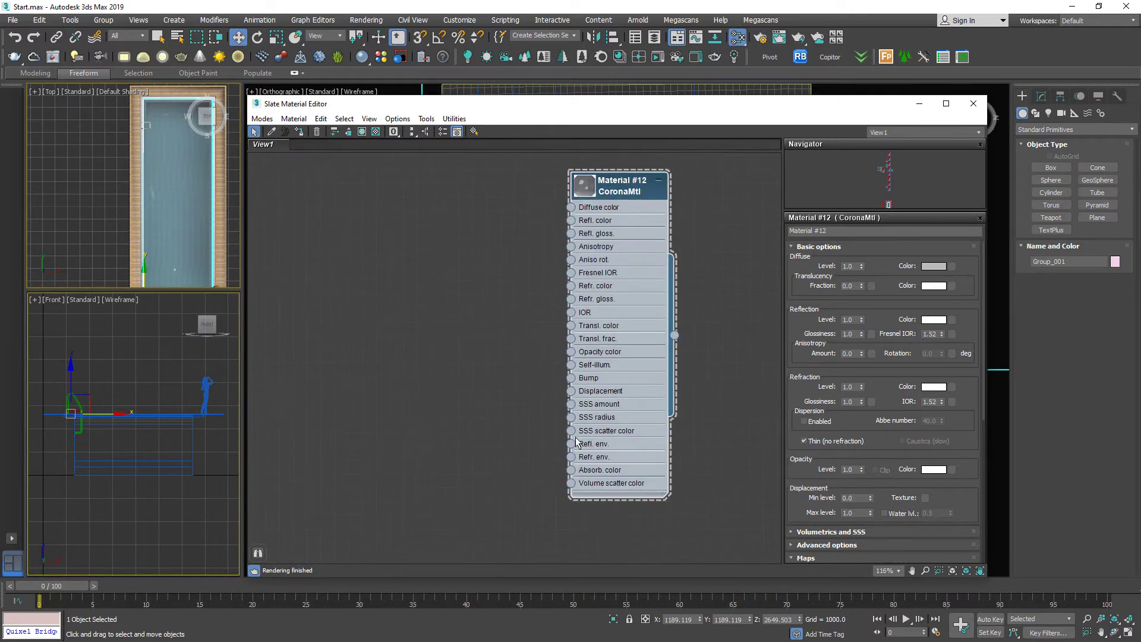
{"action": "scroll", "coordinate": [570, 444], "scroll_direction": "up", "scroll_amount": 2}
{"action": "left_click_drag", "start_coordinate": [574, 366], "coordinate": [380, 346]}
{"action": "mouse_move", "coordinate": [416, 350]}
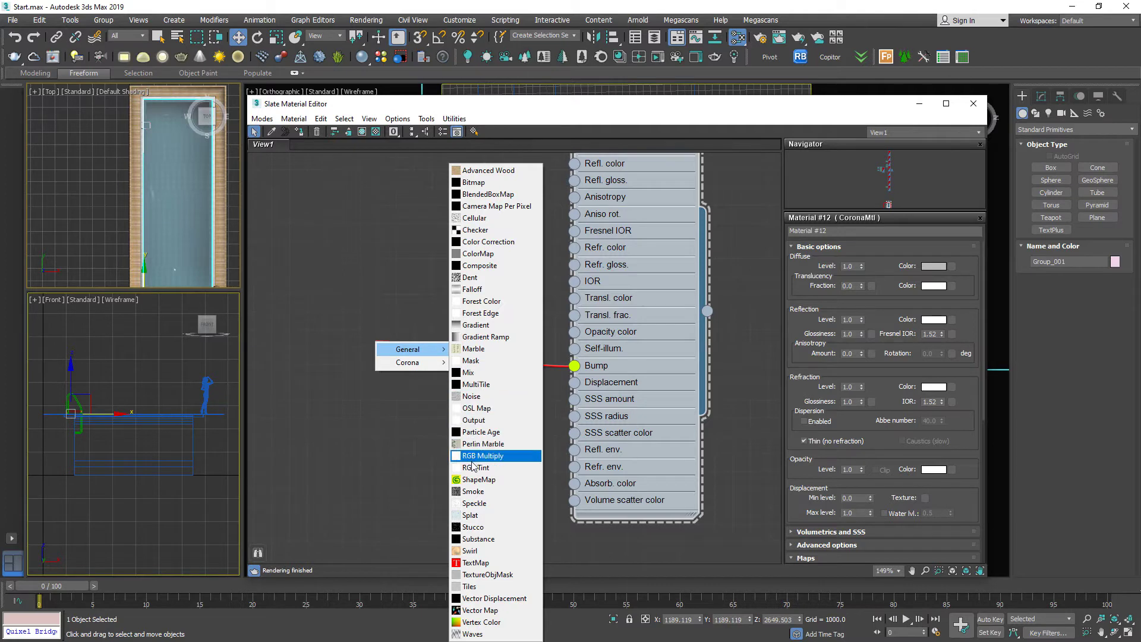
{"action": "left_click", "coordinate": [472, 396]}
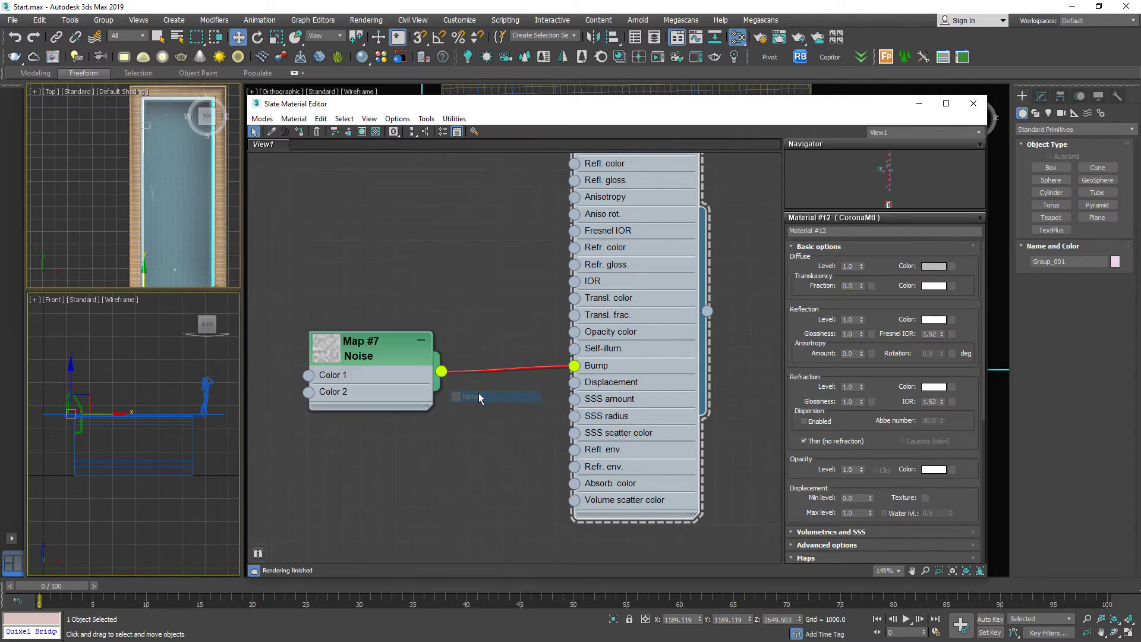
{"action": "middle_click_drag", "start_coordinate": [562, 149], "coordinate": [573, 243]}
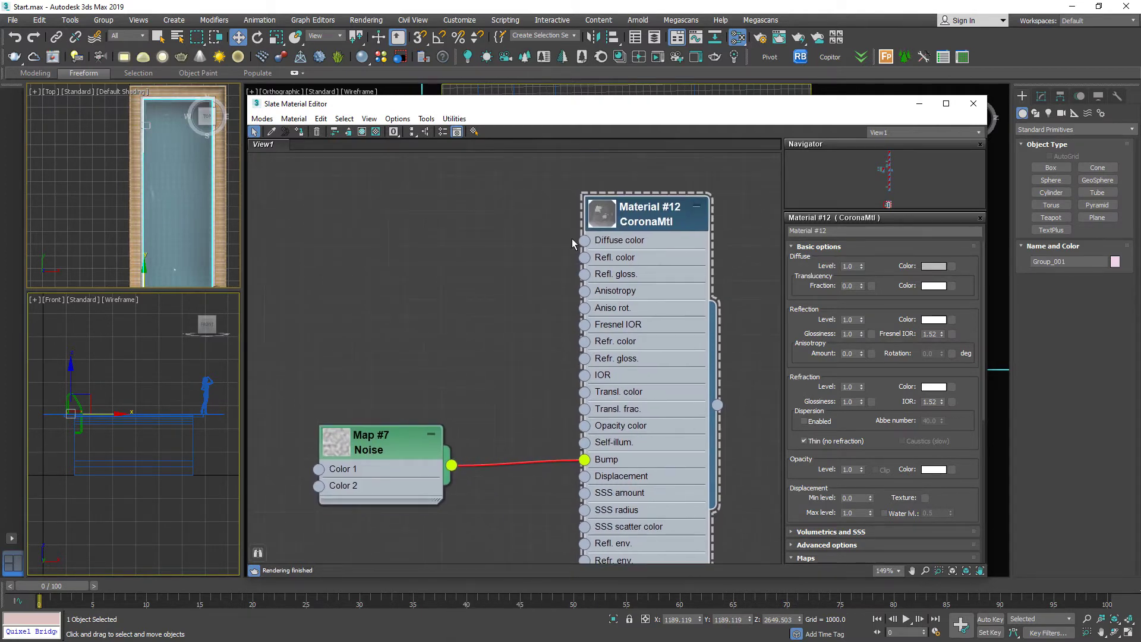
{"action": "left_click", "coordinate": [162, 378]}
{"action": "scroll", "coordinate": [161, 378], "scroll_direction": "down", "scroll_amount": 5}
Drag a targeted CoronaSun001 light into the Top viewport right of the pool, then minimize the material editor
{"action": "scroll", "coordinate": [95, 232], "scroll_direction": "down", "scroll_amount": 5}
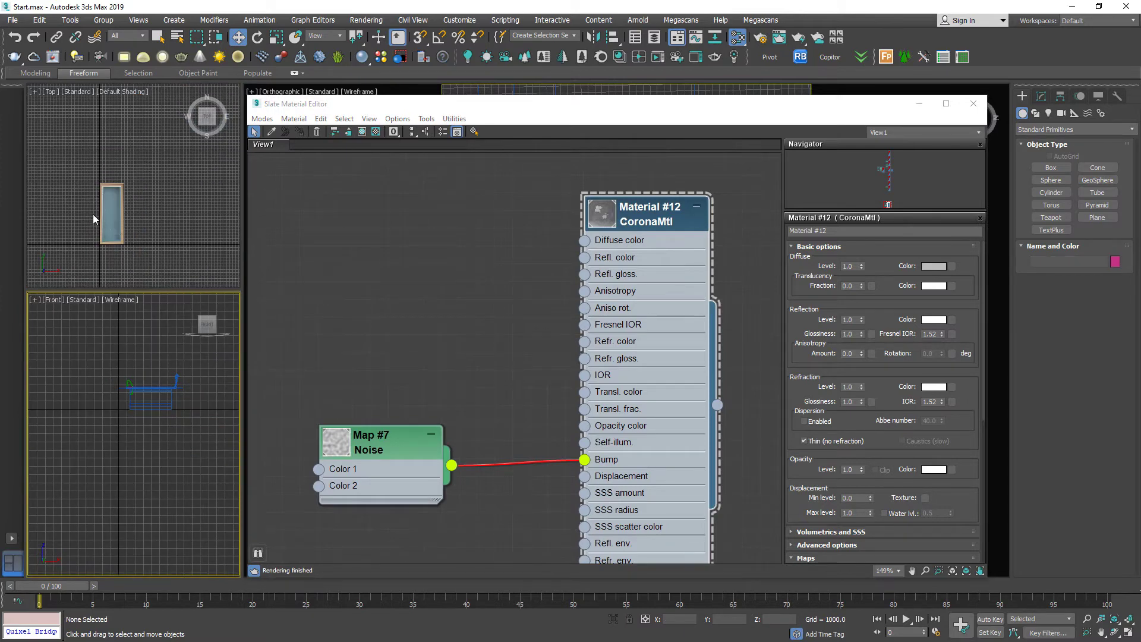
{"action": "scroll", "coordinate": [202, 181], "scroll_direction": "up", "scroll_amount": 10}
{"action": "scroll", "coordinate": [202, 182], "scroll_direction": "down", "scroll_amount": 6}
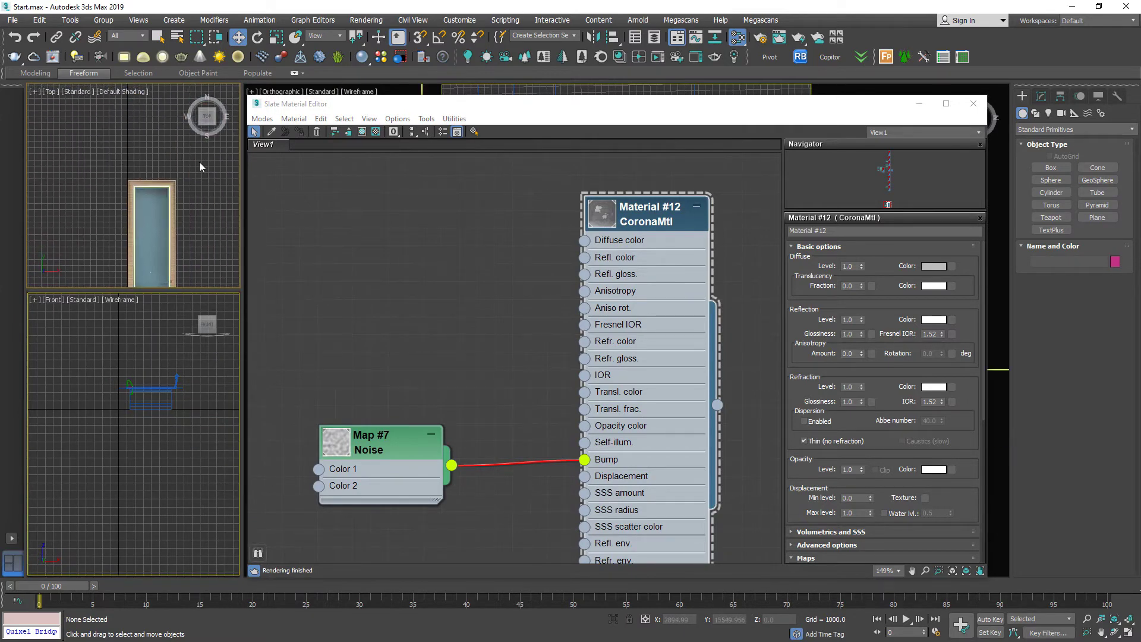
{"action": "left_click", "coordinate": [487, 62]}
{"action": "scroll", "coordinate": [178, 192], "scroll_direction": "up", "scroll_amount": 8}
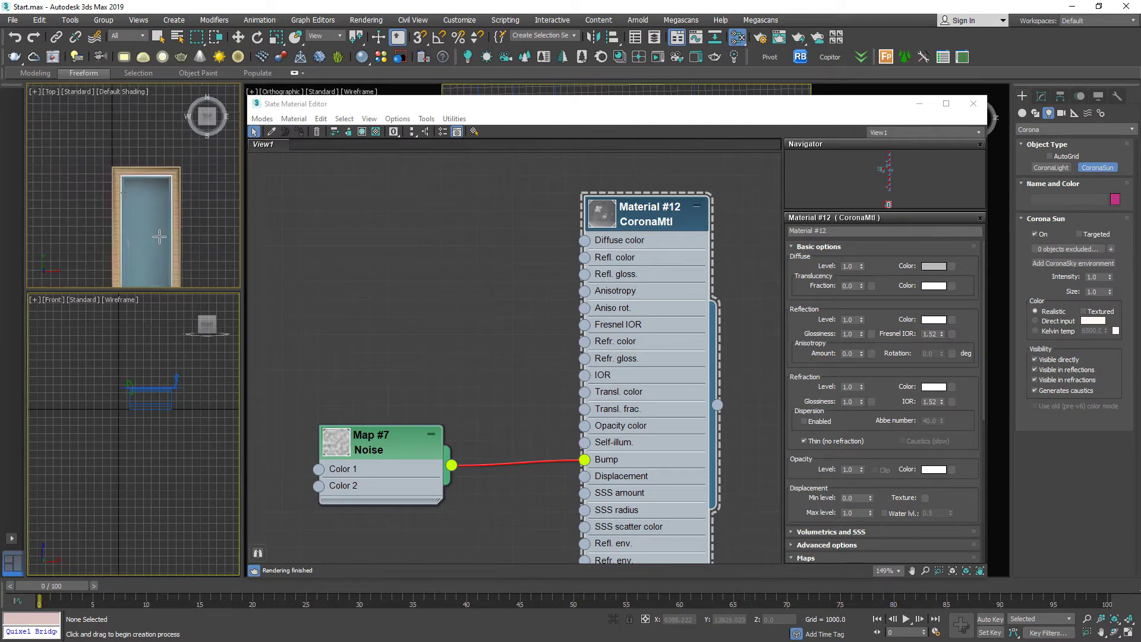
{"action": "scroll", "coordinate": [177, 192], "scroll_direction": "up", "scroll_amount": 3}
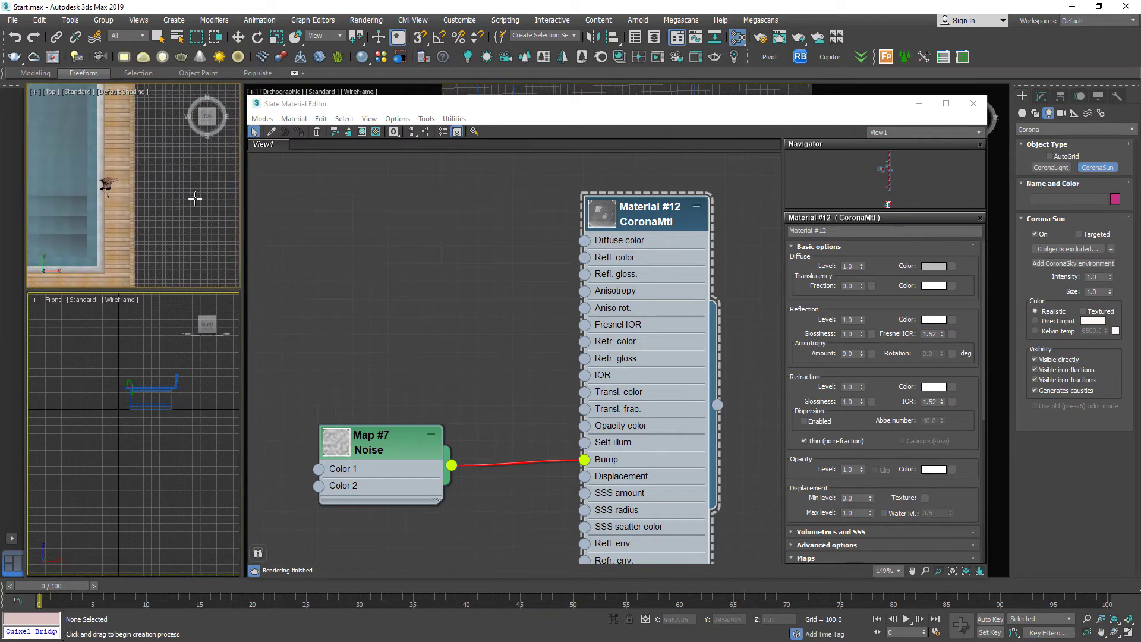
{"action": "left_click_drag", "start_coordinate": [218, 192], "coordinate": [80, 186]}
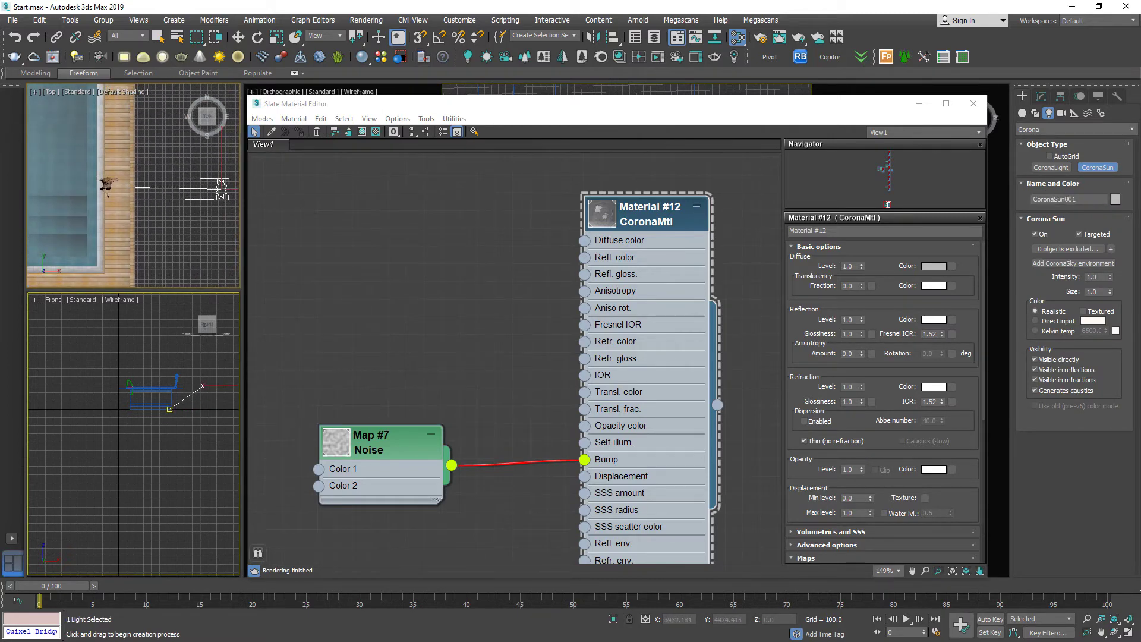
{"action": "left_click", "coordinate": [158, 37]}
{"action": "left_click", "coordinate": [919, 104]}
Switch the main viewport to Perspective and orbit it to look down over the pool
{"action": "left_click", "coordinate": [537, 284]}
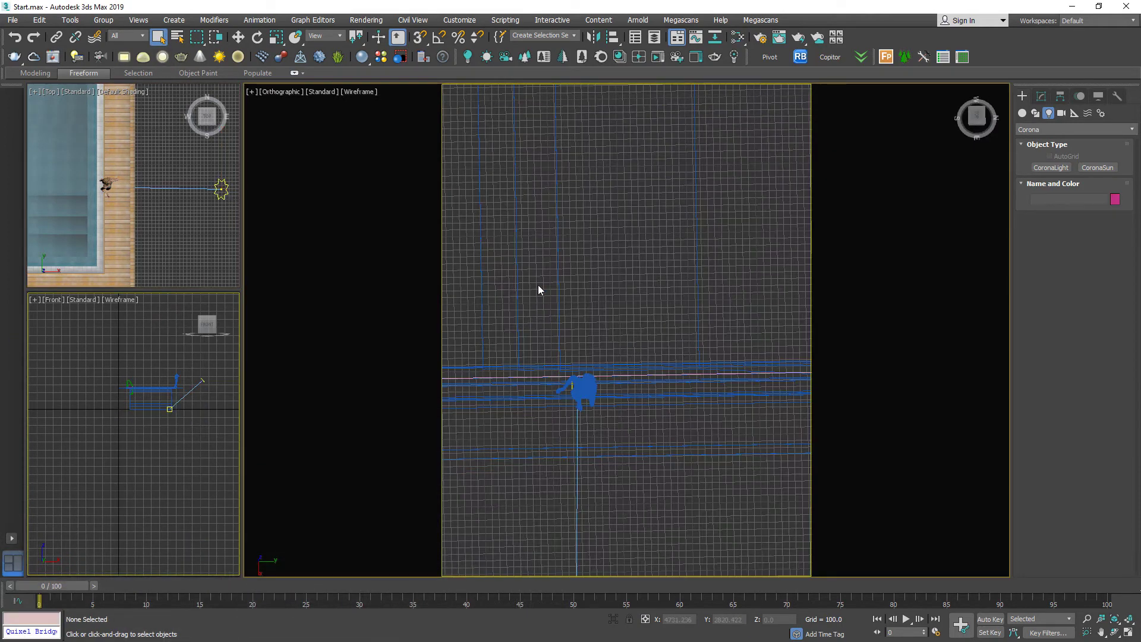
{"action": "key", "text": "p"}
{"action": "scroll", "coordinate": [538, 353], "scroll_direction": "down", "scroll_amount": 3}
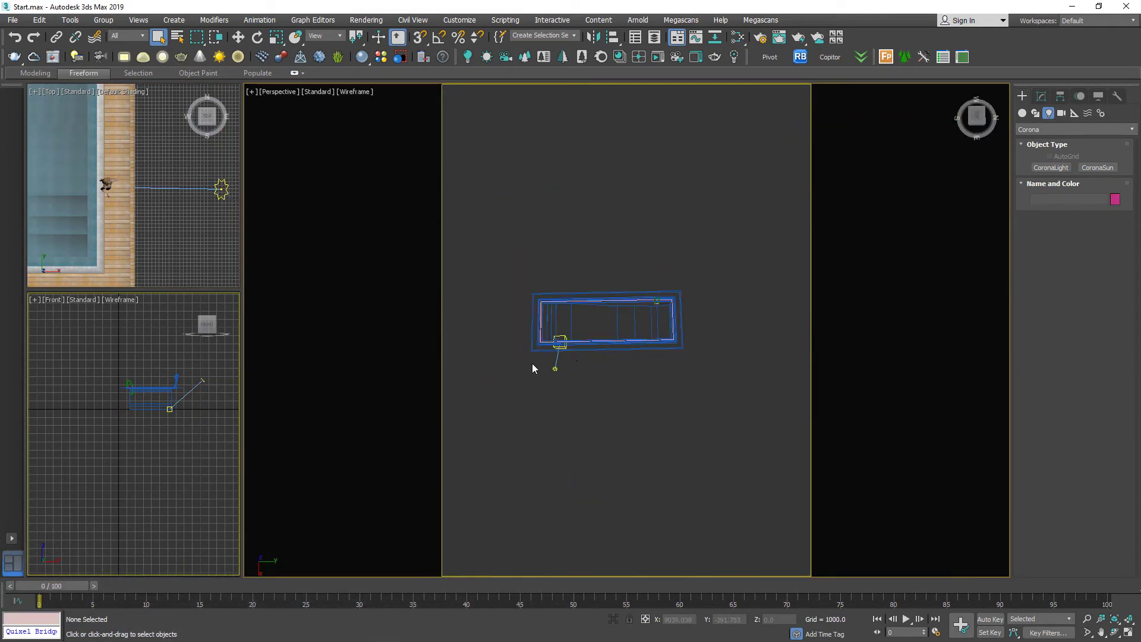
{"action": "key", "text": "t"}
{"action": "key", "text": "p"}
{"action": "scroll", "coordinate": [580, 359], "scroll_direction": "up", "scroll_amount": 5}
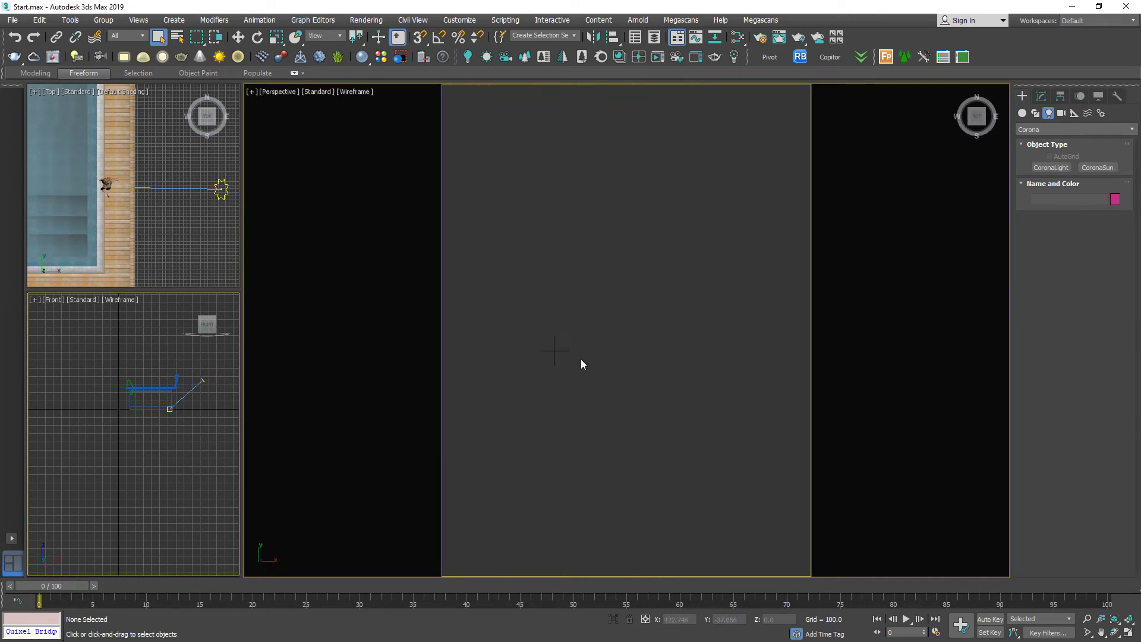
{"action": "scroll", "coordinate": [627, 351], "scroll_direction": "down", "scroll_amount": 5}
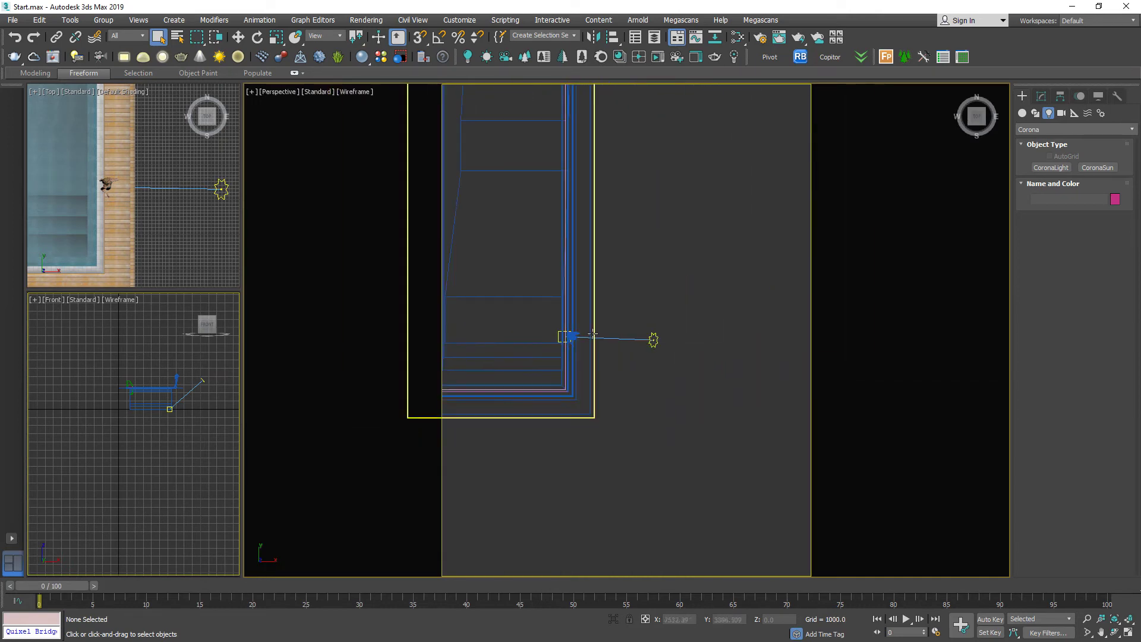
{"action": "middle_click_drag", "start_coordinate": [612, 346], "coordinate": [464, 375], "text": "alt"}
{"action": "scroll", "coordinate": [624, 336], "scroll_direction": "up", "scroll_amount": 8}
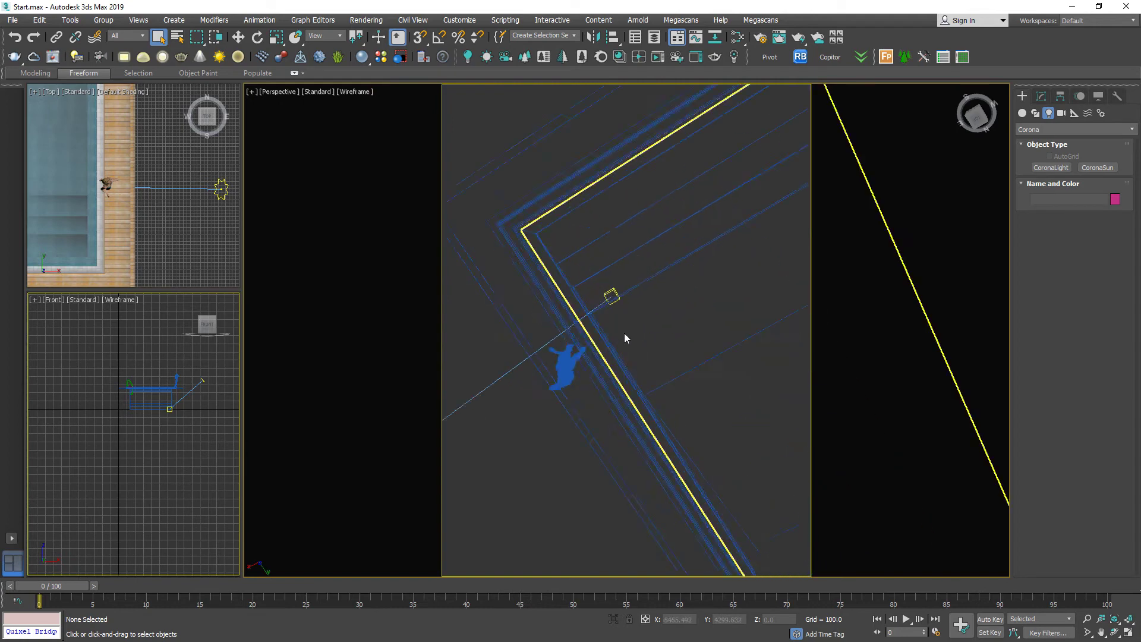
{"action": "scroll", "coordinate": [674, 332], "scroll_direction": "down", "scroll_amount": 3}
{"action": "middle_click_drag", "start_coordinate": [677, 330], "coordinate": [633, 433], "text": "alt"}
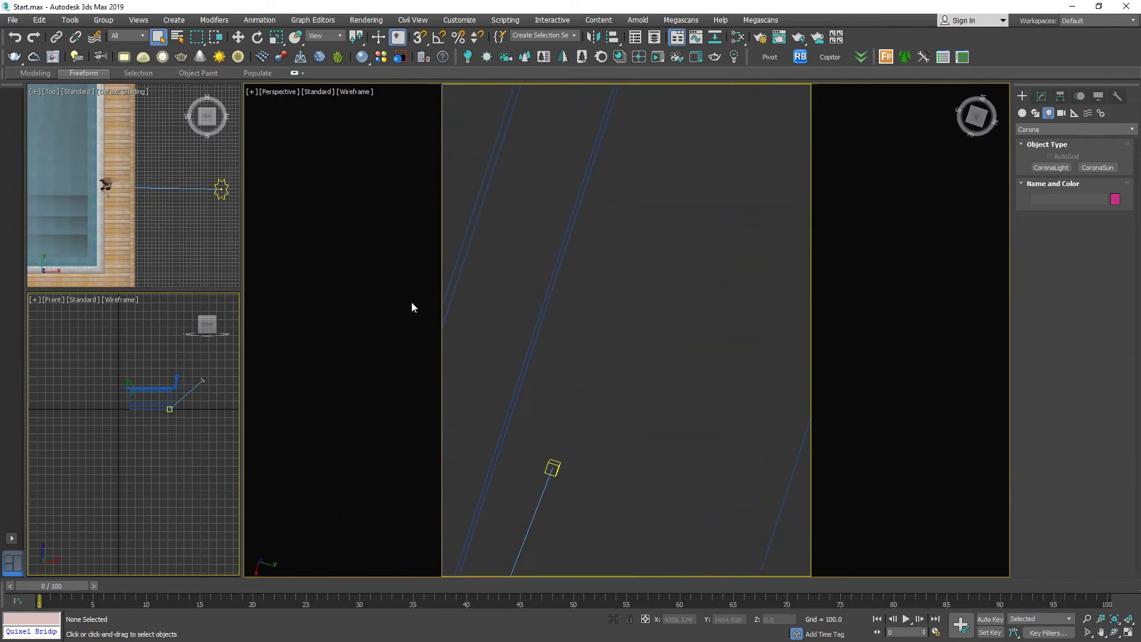
{"action": "left_click", "coordinate": [758, 38]}
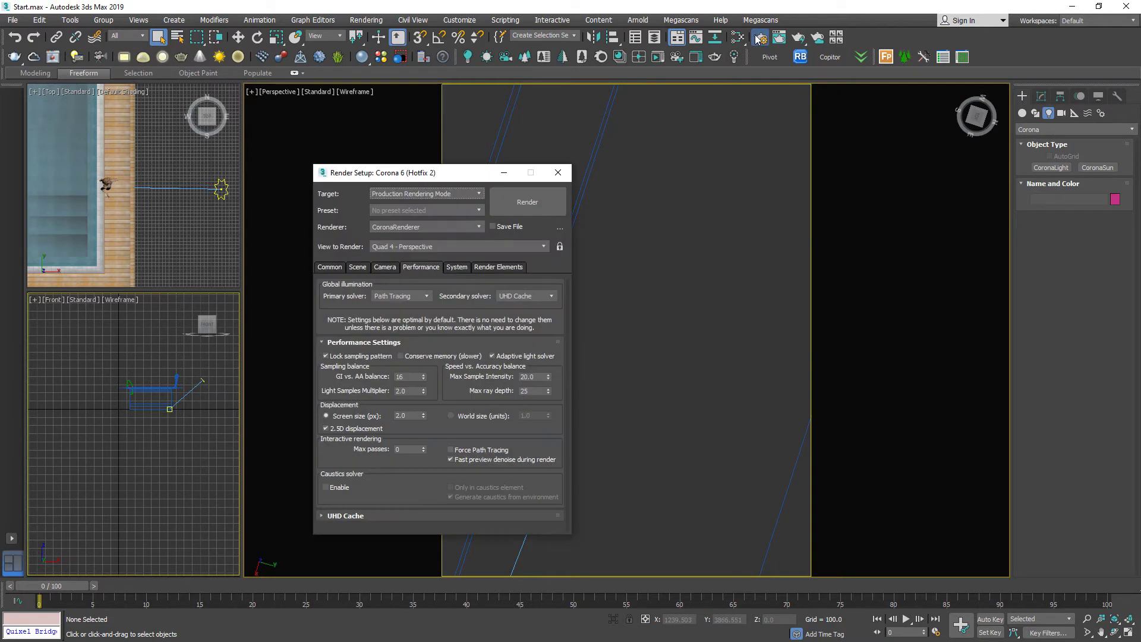
Set Corona tone mapping highlight compress to 999 and contrast to 5.0
{"action": "left_click", "coordinate": [357, 267]}
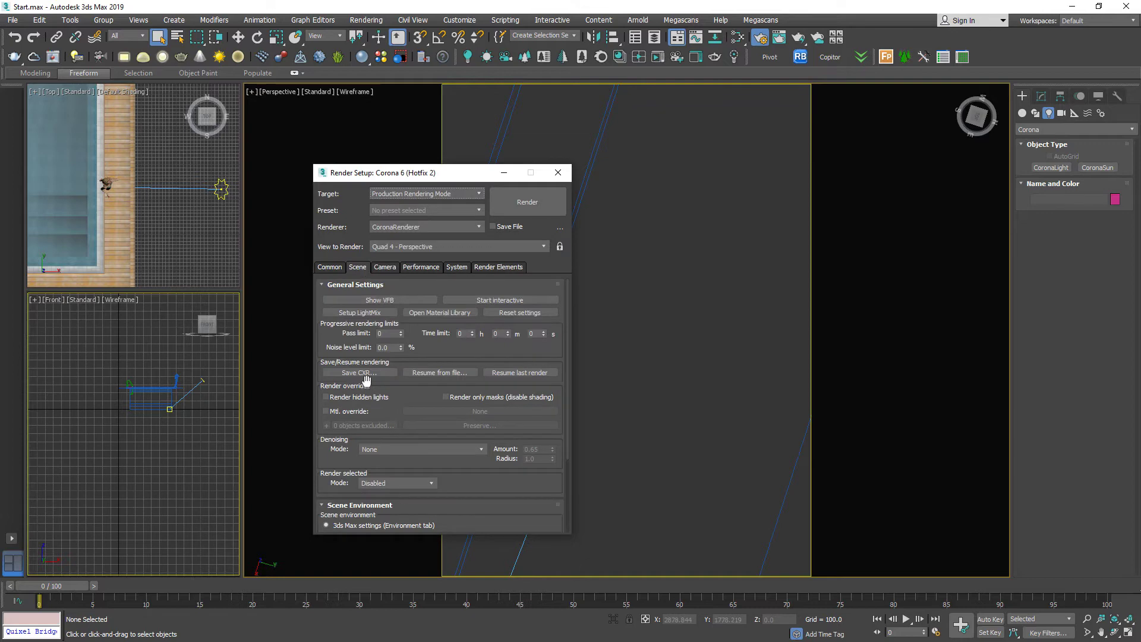
{"action": "left_click", "coordinate": [384, 269]}
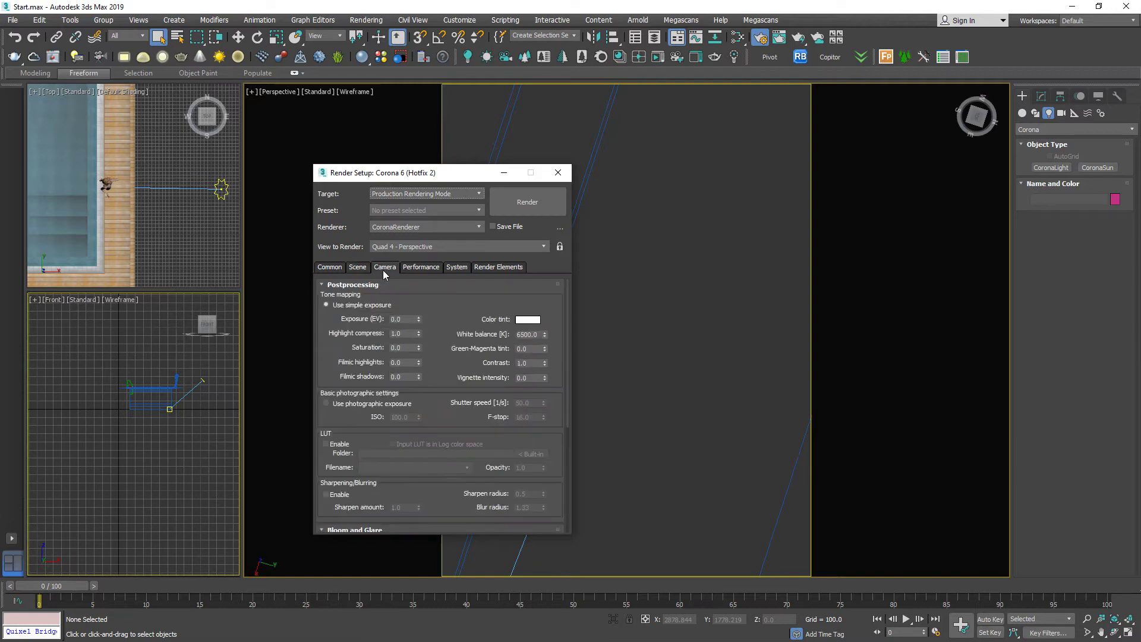
{"action": "double_click", "coordinate": [400, 334]}
{"action": "double_click", "coordinate": [540, 362]}
Turn off fast preview denoise and lock rendering to the Perspective view
{"action": "left_click", "coordinate": [421, 268]}
{"action": "left_click", "coordinate": [457, 461]}
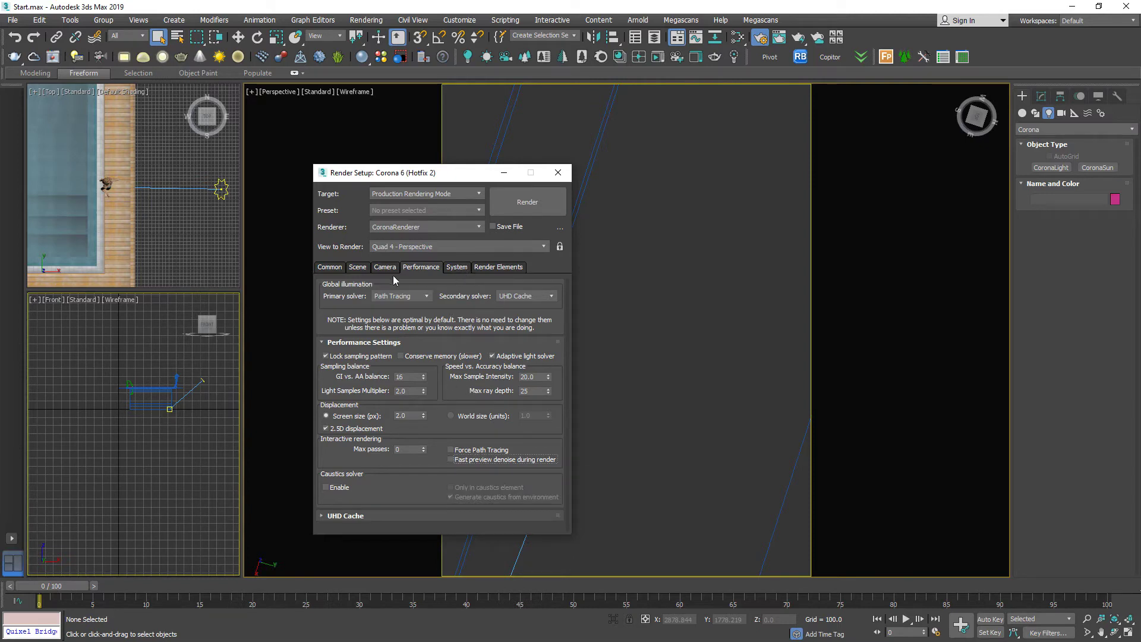
{"action": "left_click", "coordinate": [335, 267]}
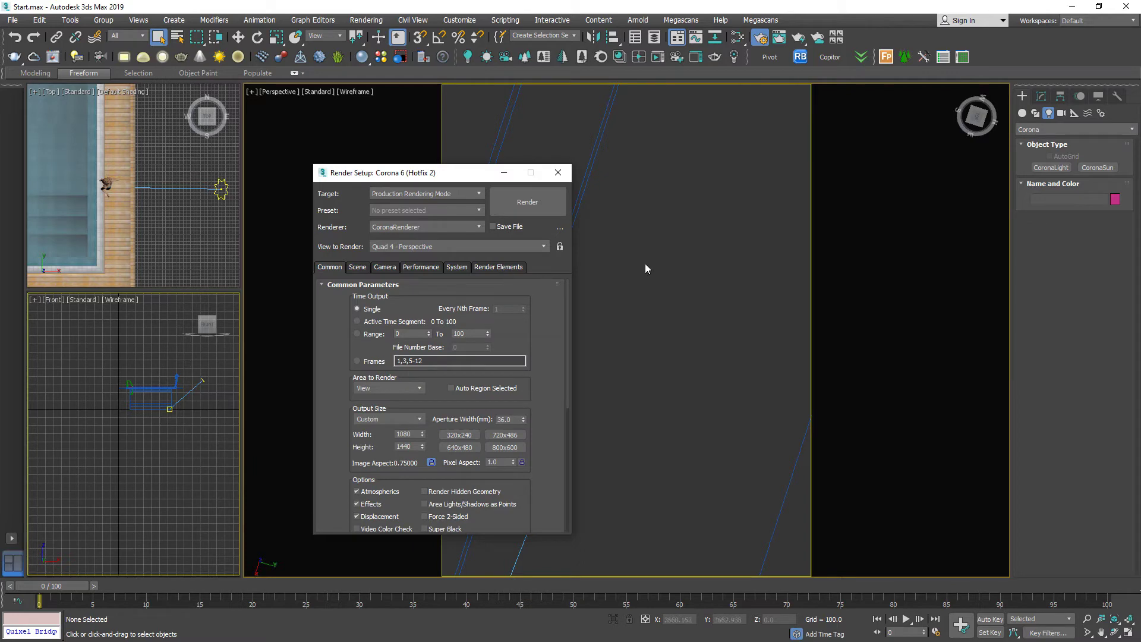
{"action": "left_click", "coordinate": [561, 247]}
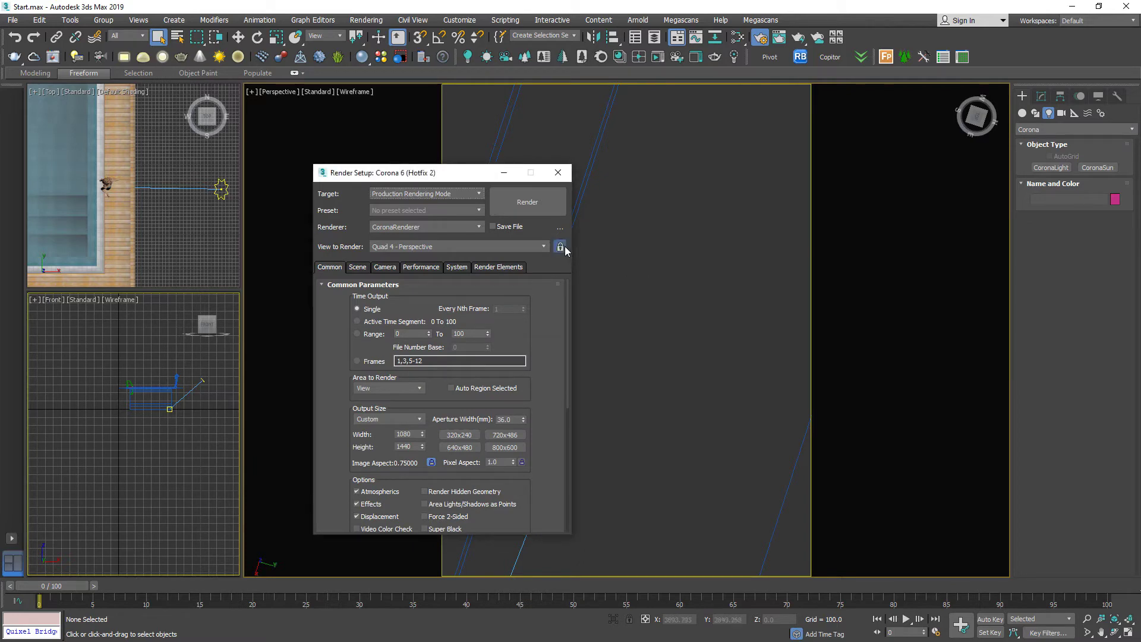
{"action": "left_click", "coordinate": [504, 172]}
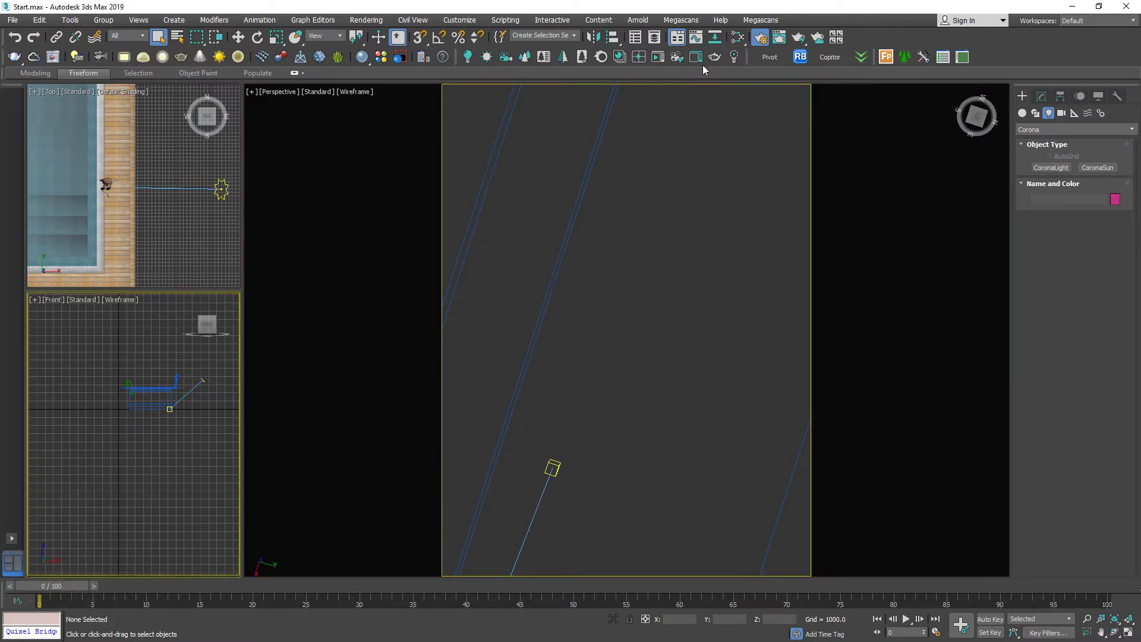
Start an interactive Corona render and move CoronaSun001 in the Top view to shift the shadows
{"action": "left_click", "coordinate": [639, 56]}
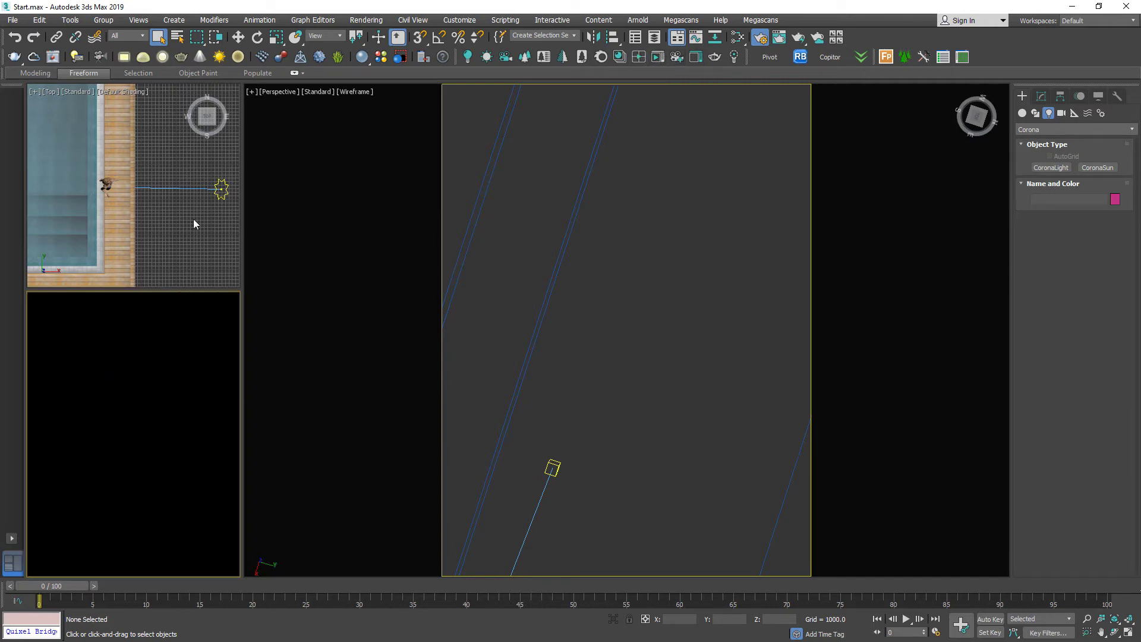
{"action": "left_click", "coordinate": [221, 189]}
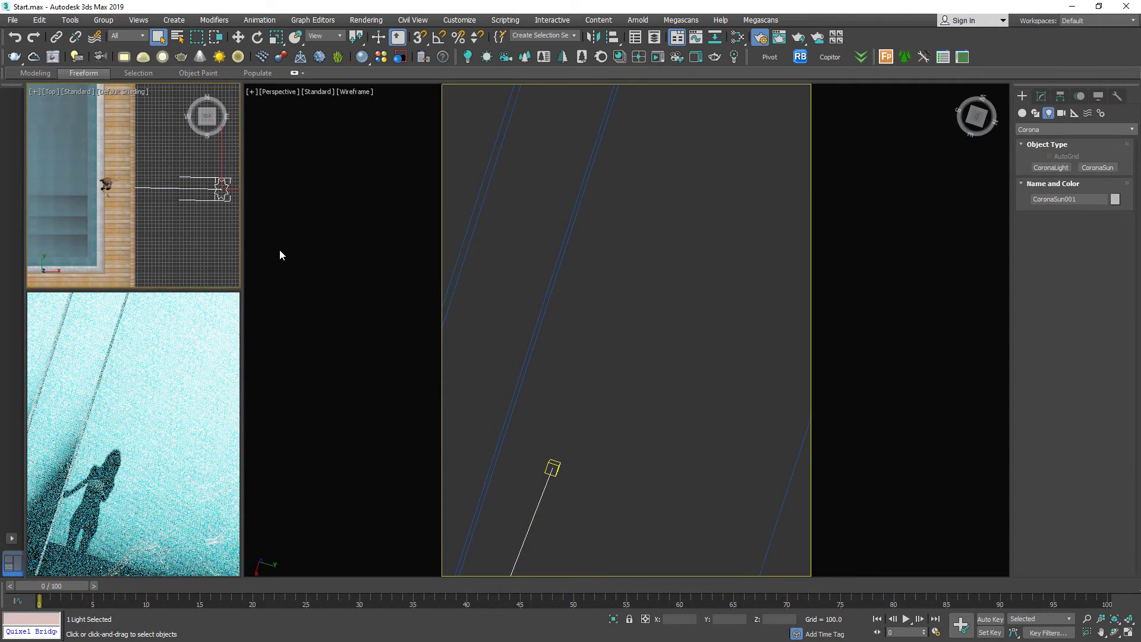
{"action": "left_click", "coordinate": [238, 38]}
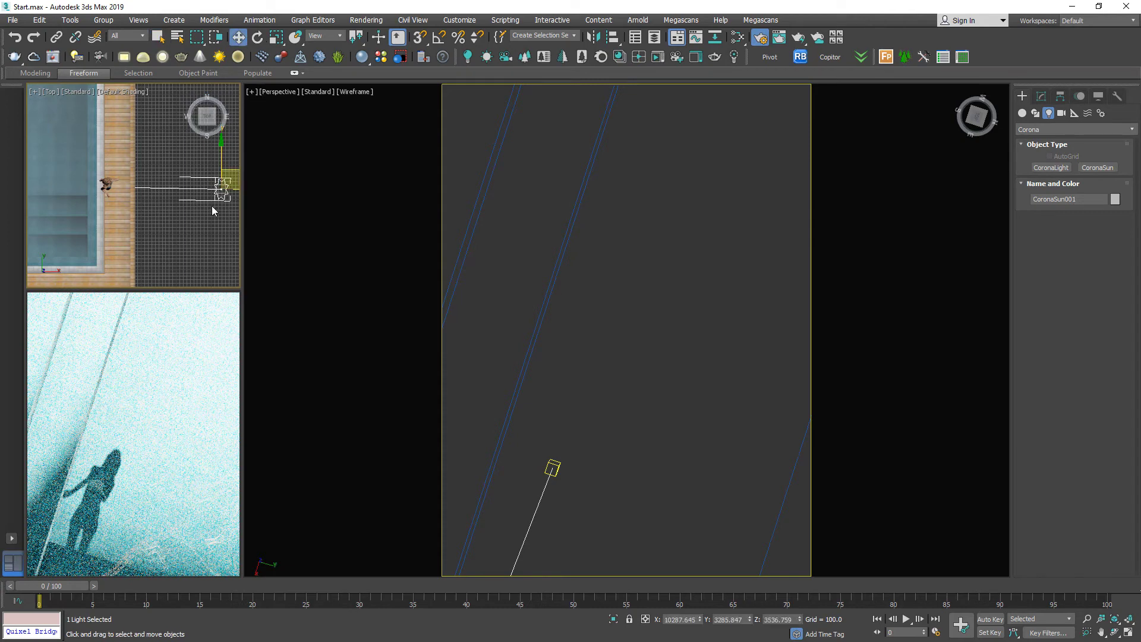
{"action": "middle_click_drag", "start_coordinate": [215, 202], "coordinate": [166, 197]}
{"action": "left_click_drag", "start_coordinate": [190, 173], "coordinate": [239, 173]}
{"action": "middle_click_drag", "start_coordinate": [164, 187], "coordinate": [171, 192]}
Add a CoronaSky environment from the sun light's parameters
{"action": "left_click", "coordinate": [1042, 95]}
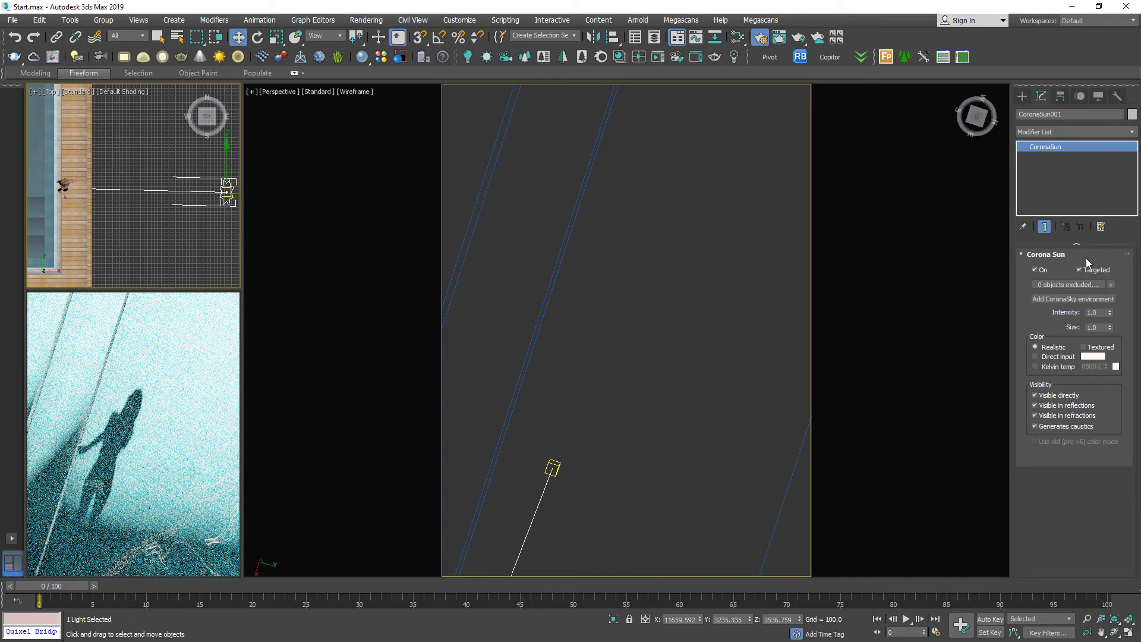
{"action": "left_click", "coordinate": [1058, 298]}
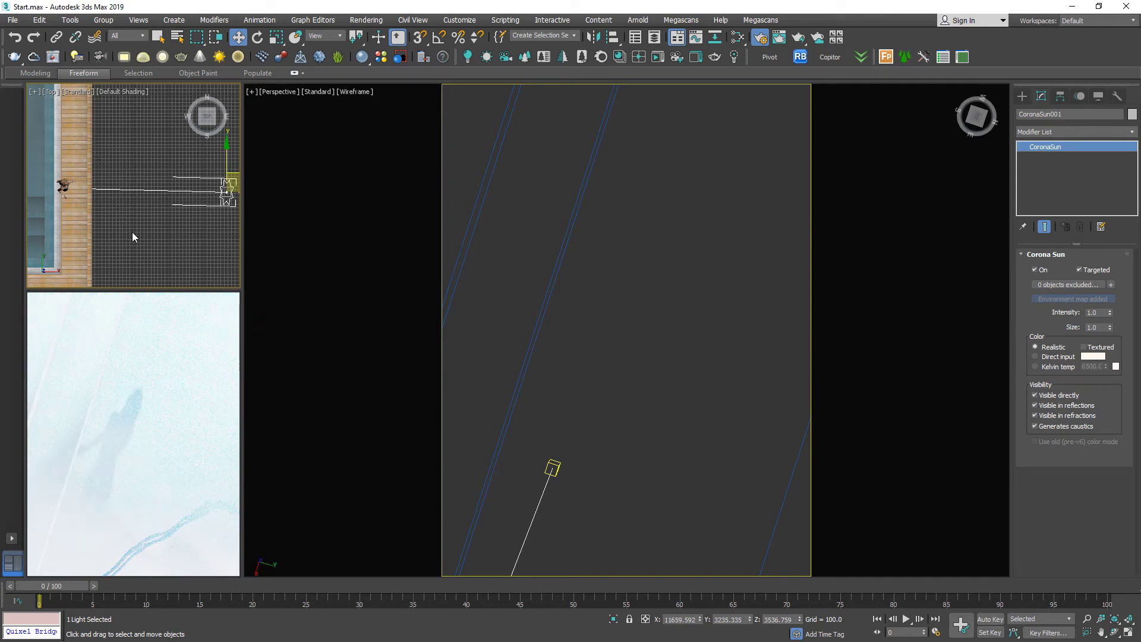
{"action": "left_click", "coordinate": [759, 38]}
Set the Corona camera exposure to -3.0
{"action": "left_click", "coordinate": [382, 268]}
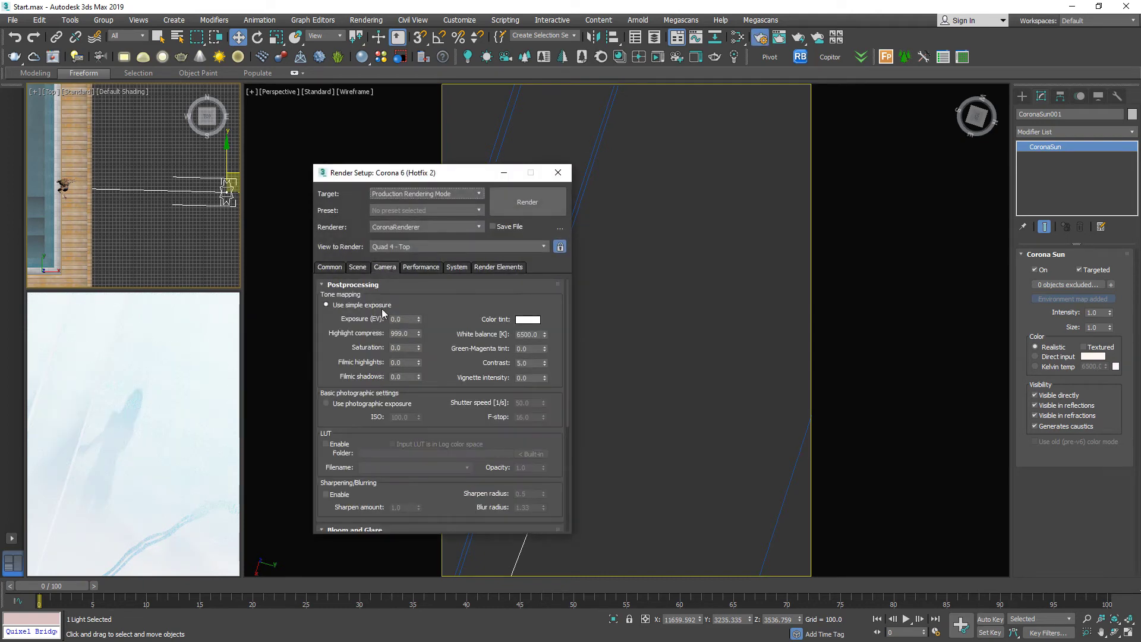
{"action": "double_click", "coordinate": [406, 320]}
{"action": "type", "text": "-3"}
{"action": "key", "text": "Return"}
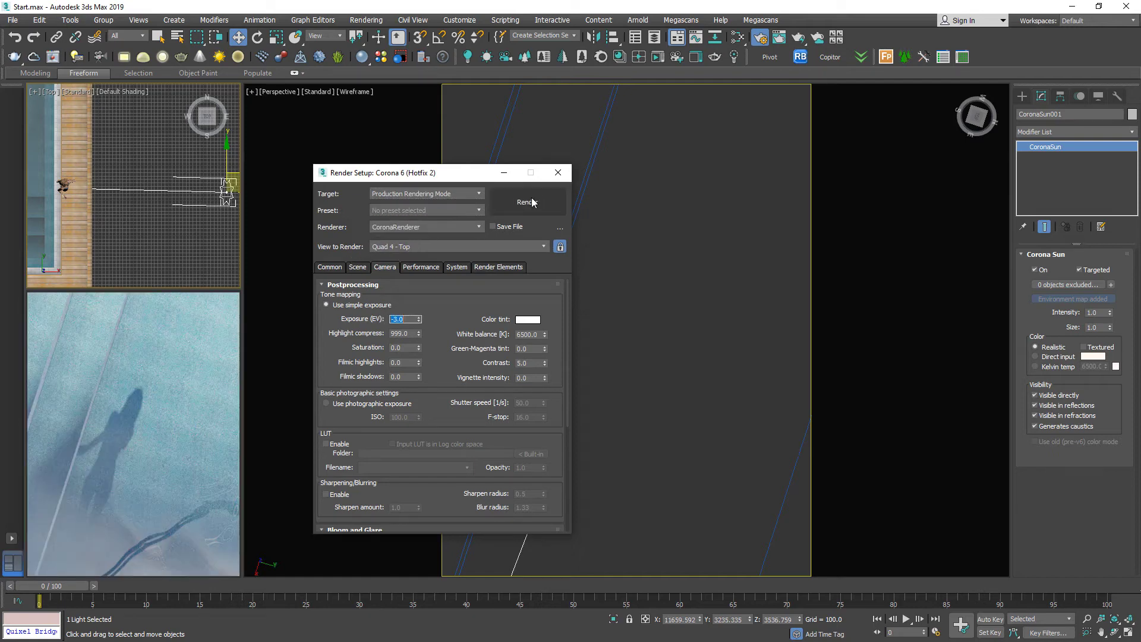
{"action": "left_click", "coordinate": [504, 172]}
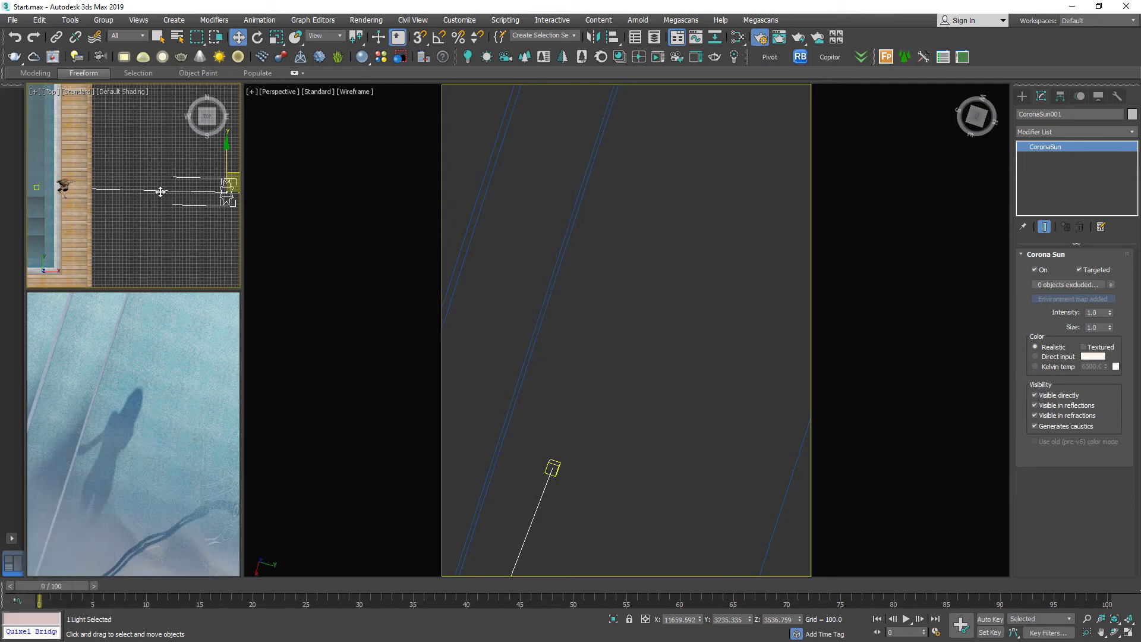
Nudge the sun lower, stop the interactive render, and reopen the Slate Material Editor
{"action": "middle_click_drag", "start_coordinate": [161, 192], "coordinate": [145, 204]}
{"action": "left_click_drag", "start_coordinate": [217, 186], "coordinate": [215, 196]}
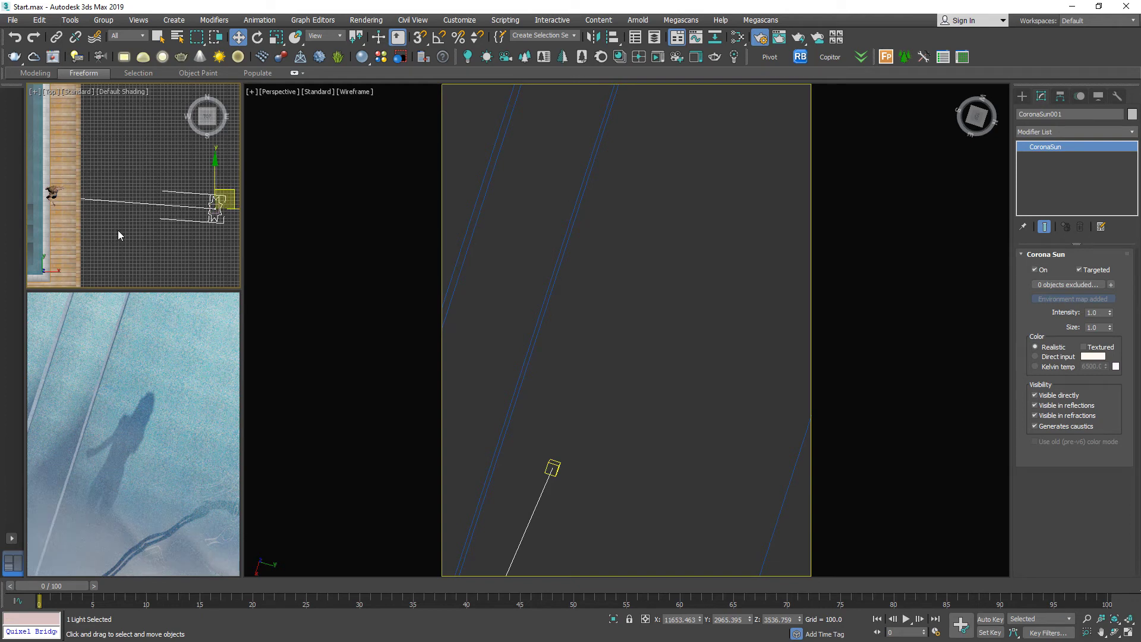
{"action": "right_click", "coordinate": [169, 402]}
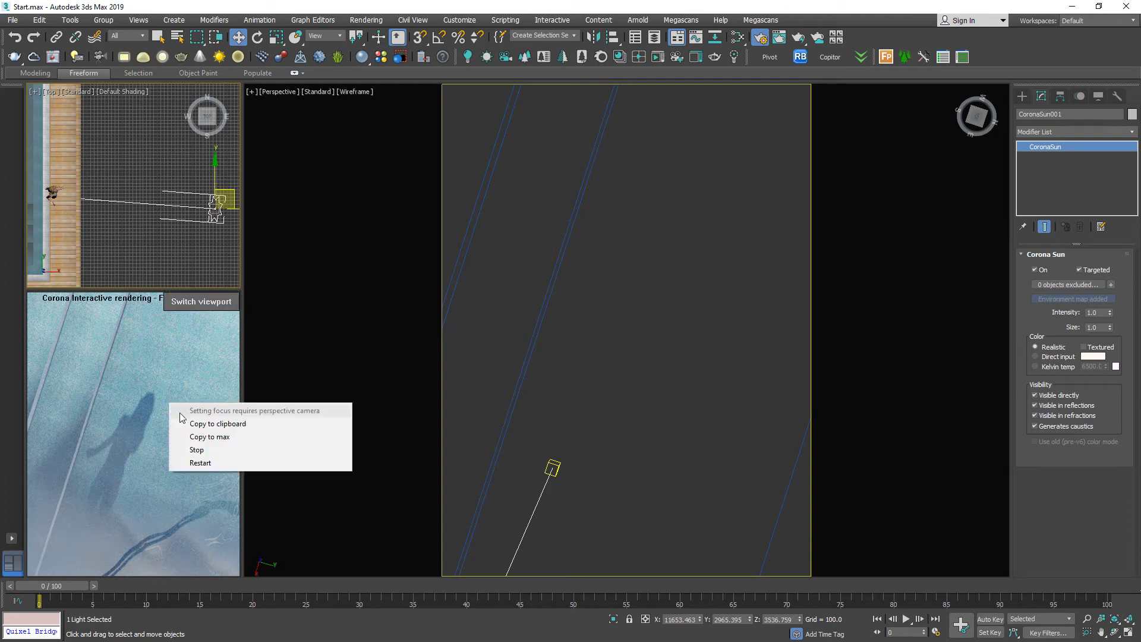
{"action": "left_click", "coordinate": [196, 450]}
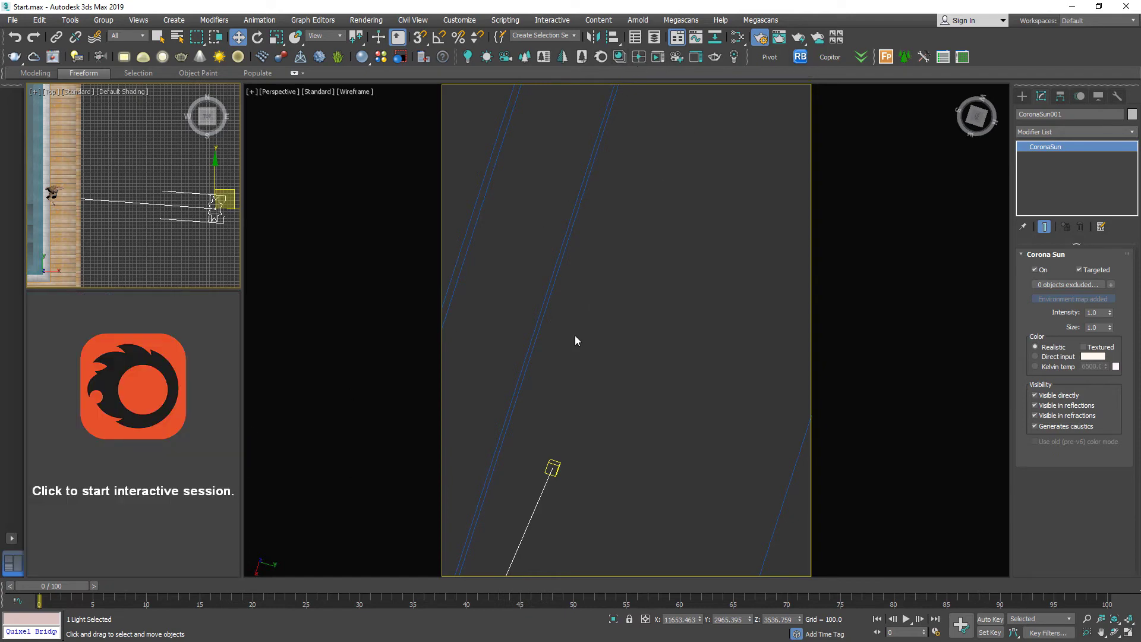
{"action": "key", "text": "m"}
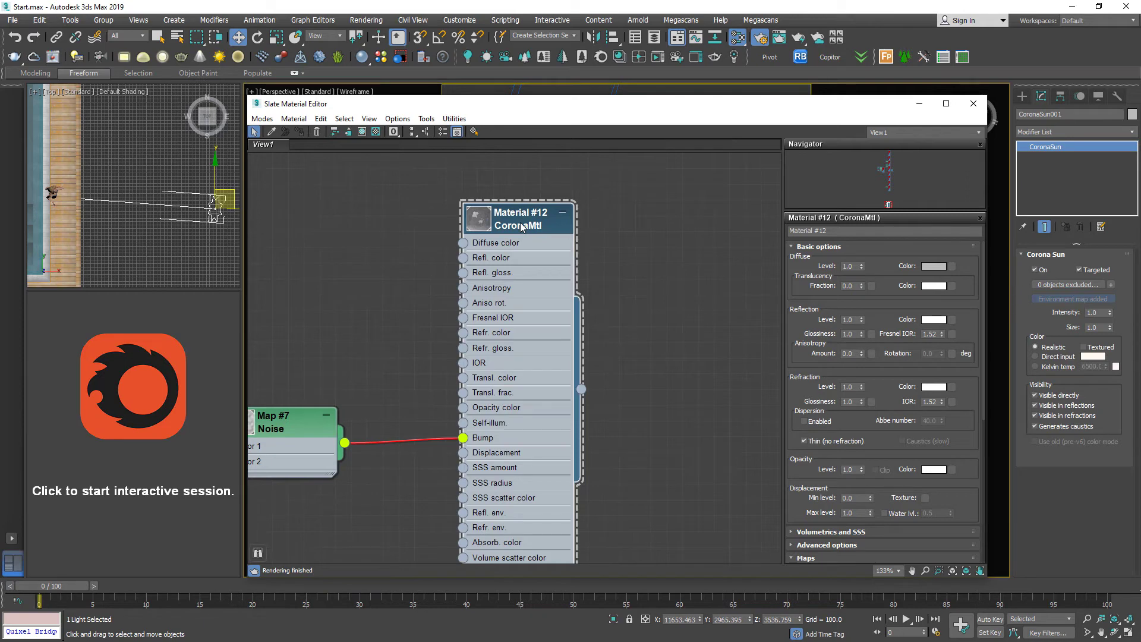
Switch Material #12 from Thin (no refraction) to Caustics (slow)
{"action": "left_click_drag", "start_coordinate": [887, 373], "coordinate": [876, 218]}
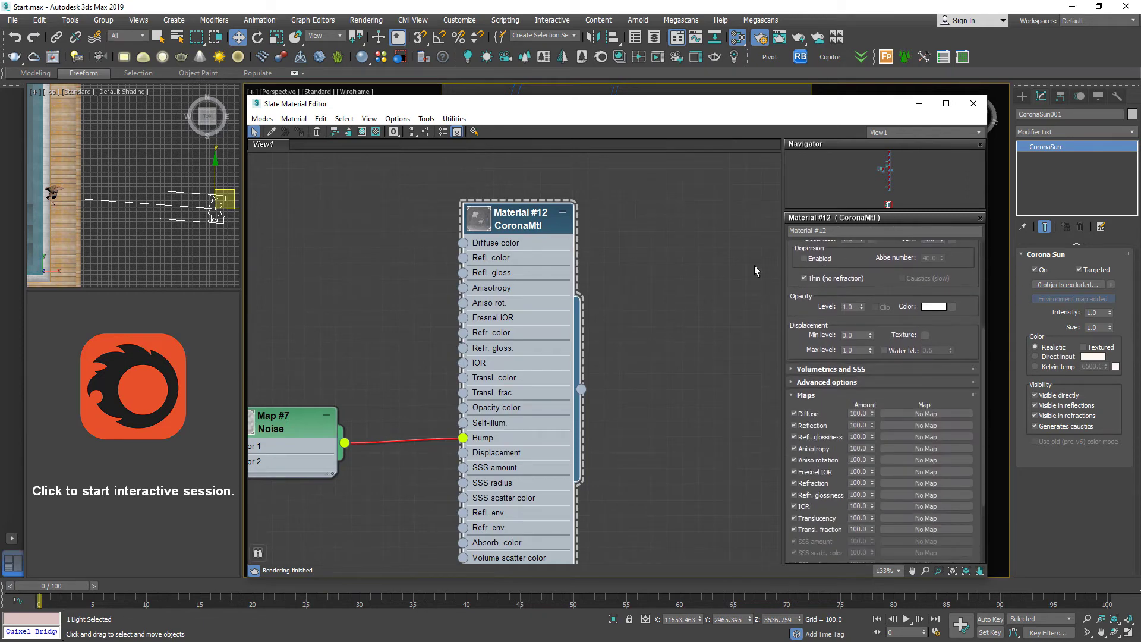
{"action": "left_click", "coordinate": [752, 310]}
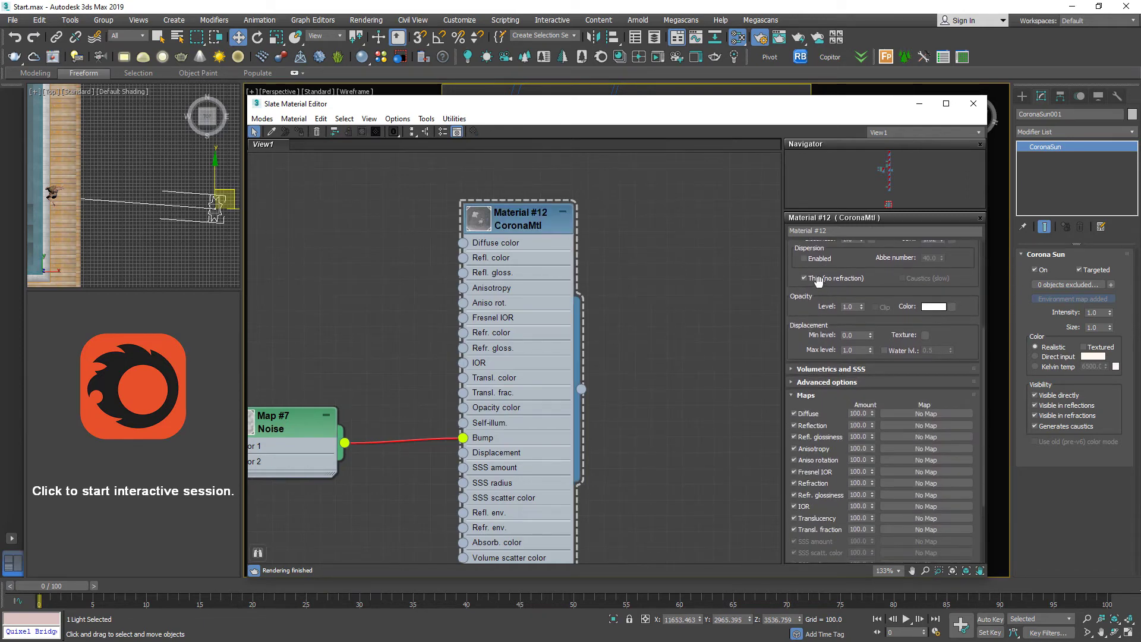
{"action": "left_click", "coordinate": [818, 279]}
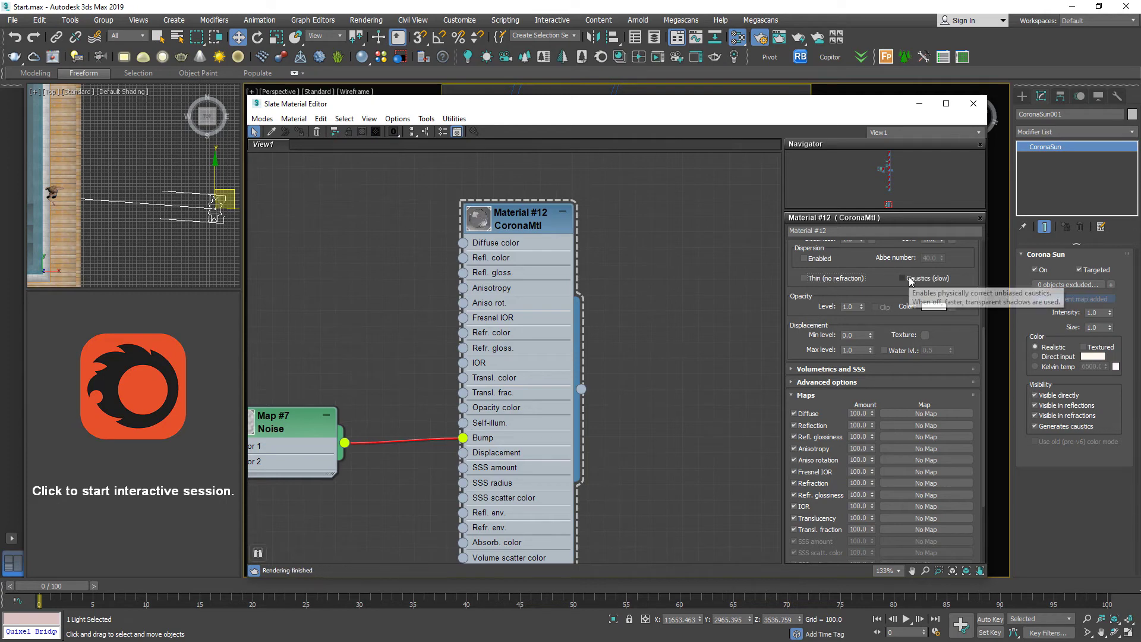
{"action": "left_click", "coordinate": [904, 278]}
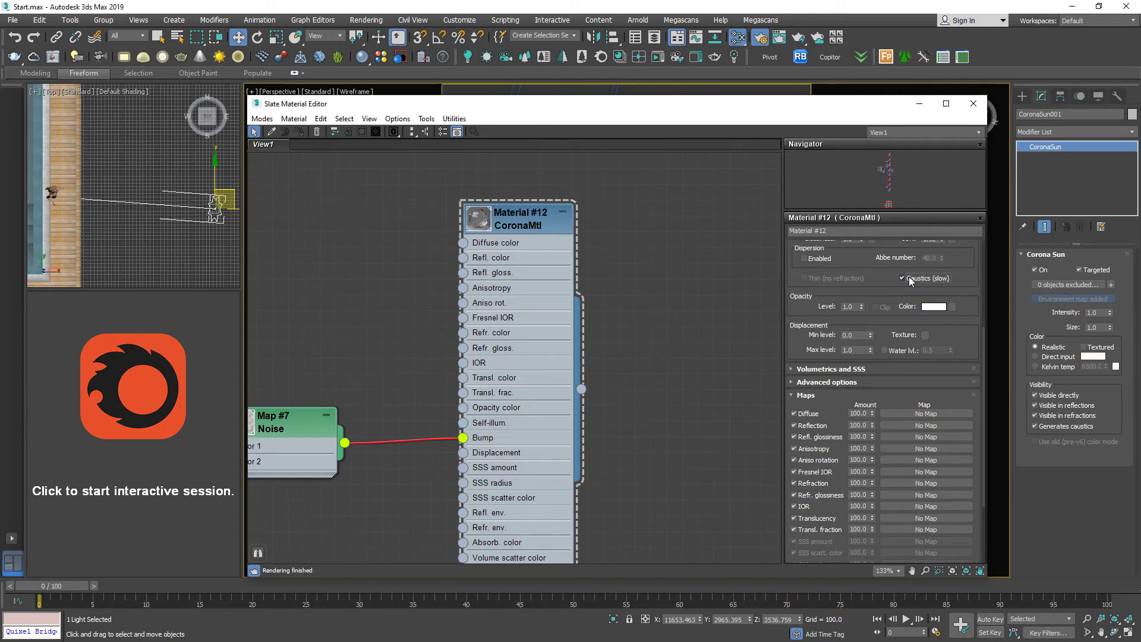
Enable the caustics solver in Performance settings and restart interactive rendering
{"action": "left_click", "coordinate": [761, 39]}
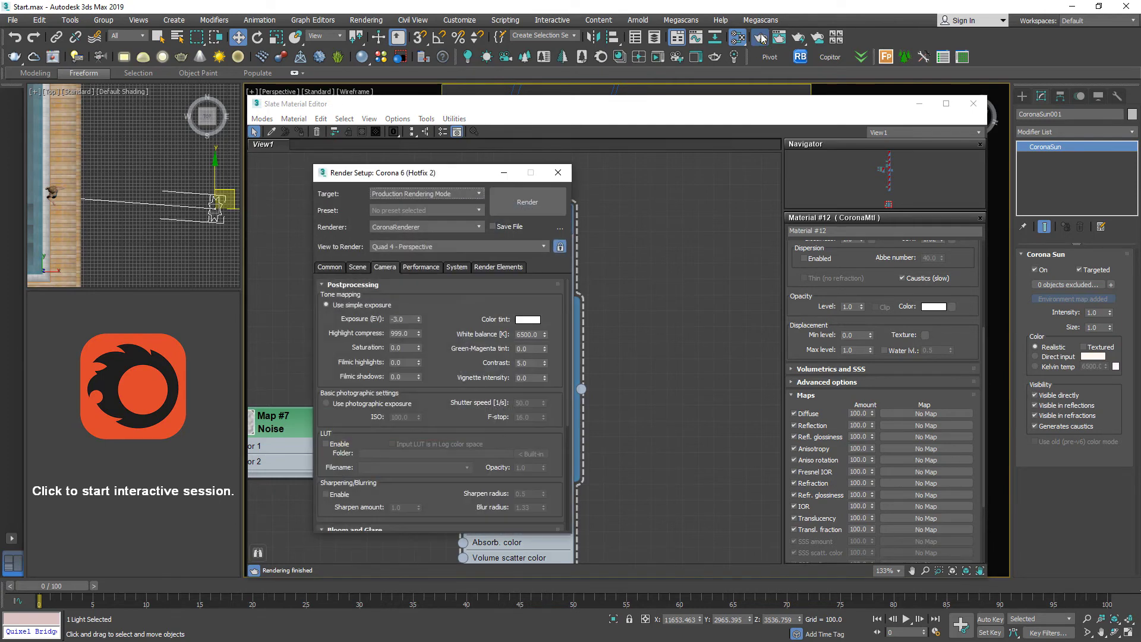
{"action": "left_click", "coordinate": [426, 267]}
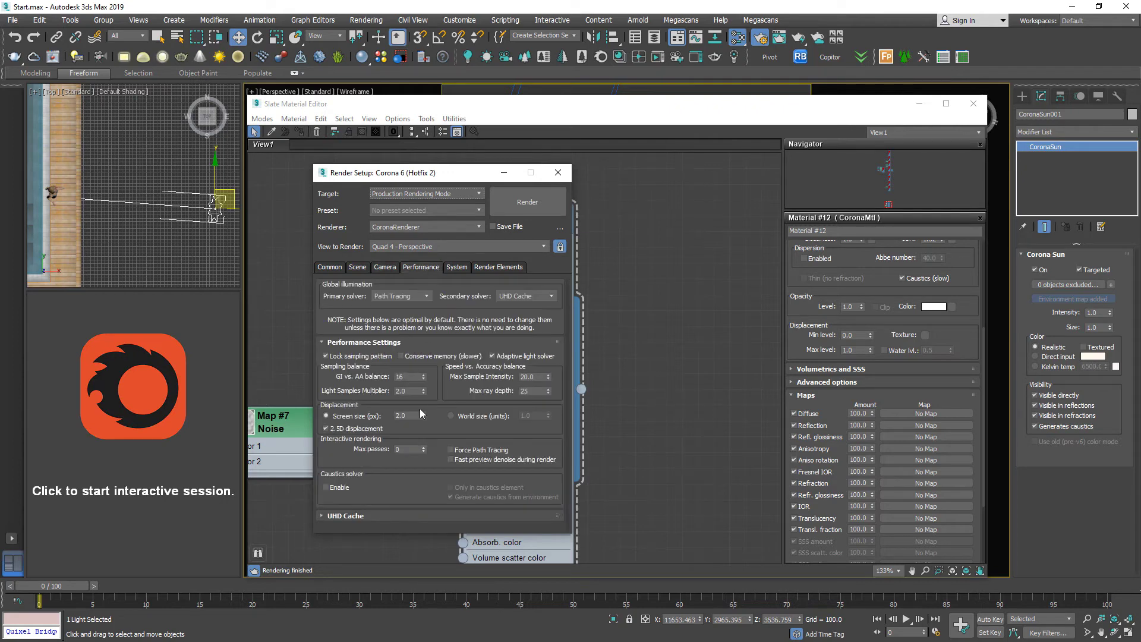
{"action": "left_click", "coordinate": [326, 488]}
{"action": "left_click", "coordinate": [504, 173]}
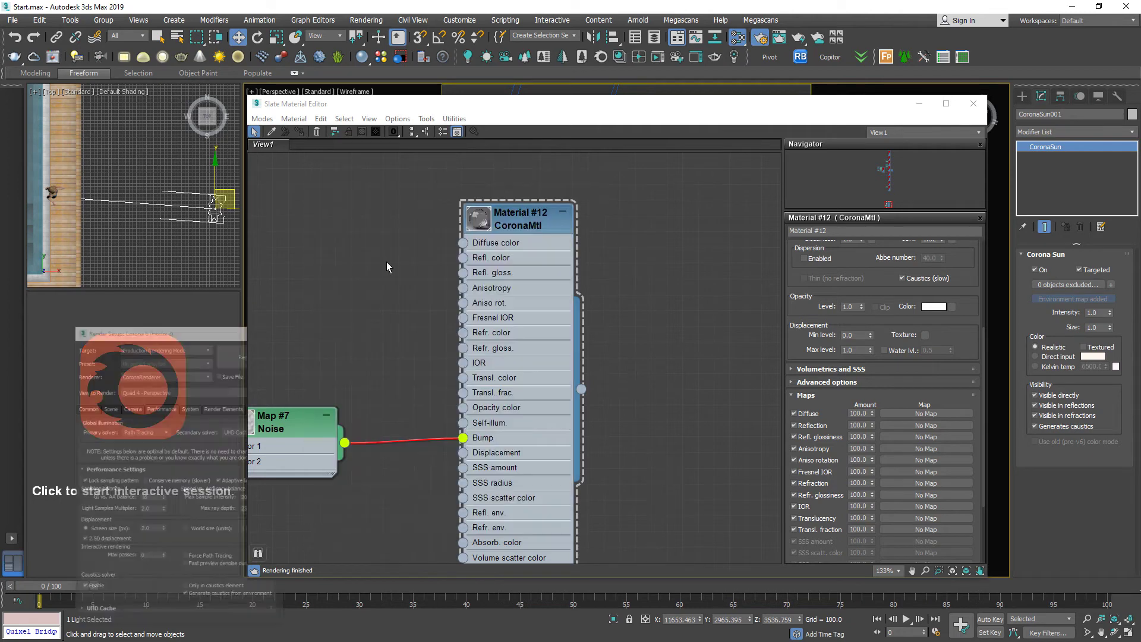
{"action": "left_click", "coordinate": [165, 360]}
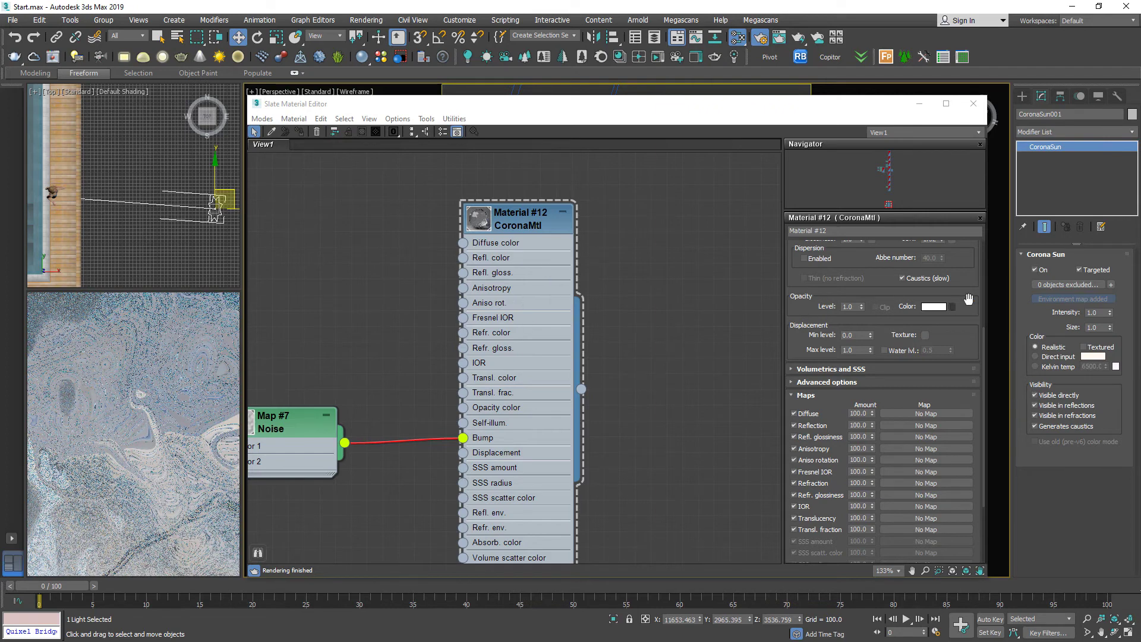
Set Material #12's refraction IOR to 1.05
{"action": "left_click_drag", "start_coordinate": [960, 276], "coordinate": [961, 360]}
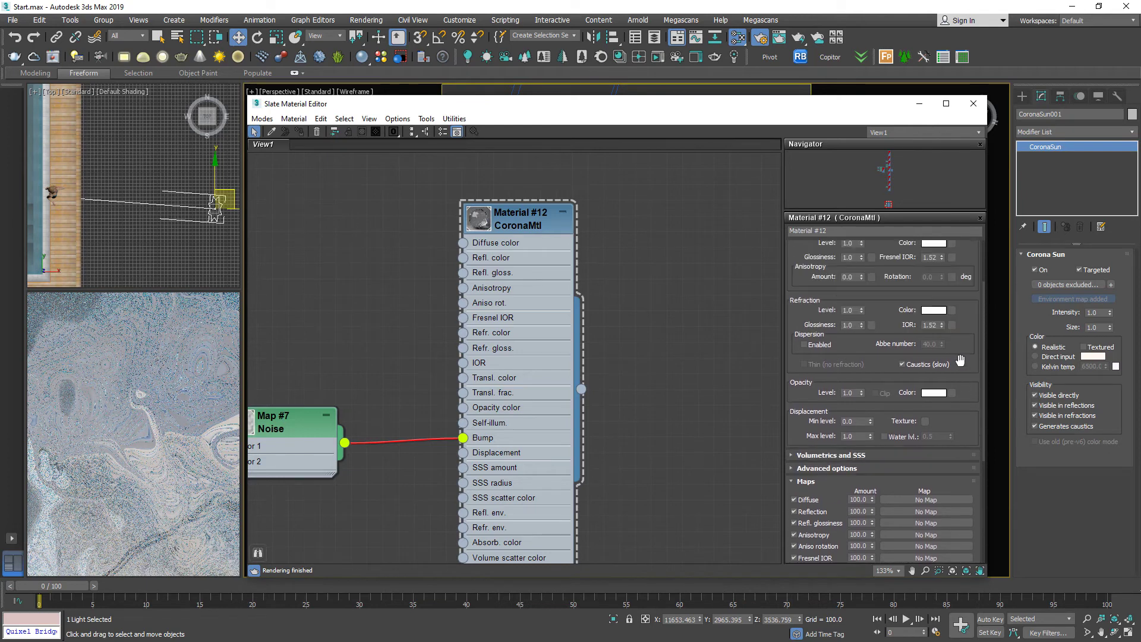
{"action": "double_click", "coordinate": [935, 326]}
{"action": "type", "text": "1.0"}
{"action": "key", "text": "Return"}
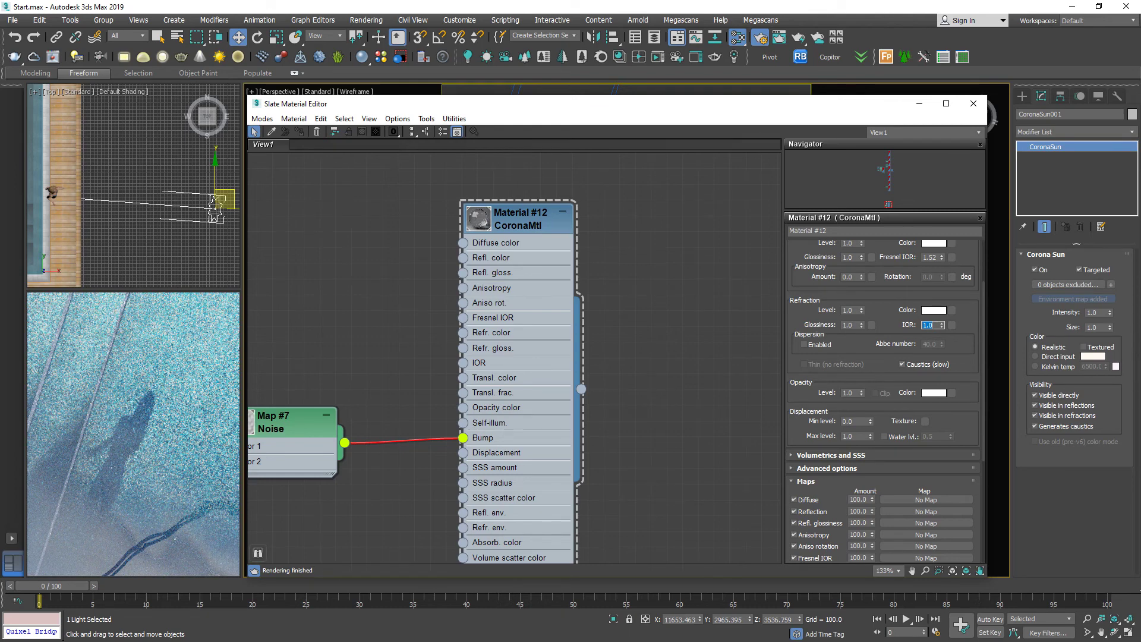
{"action": "type", "text": "1"}
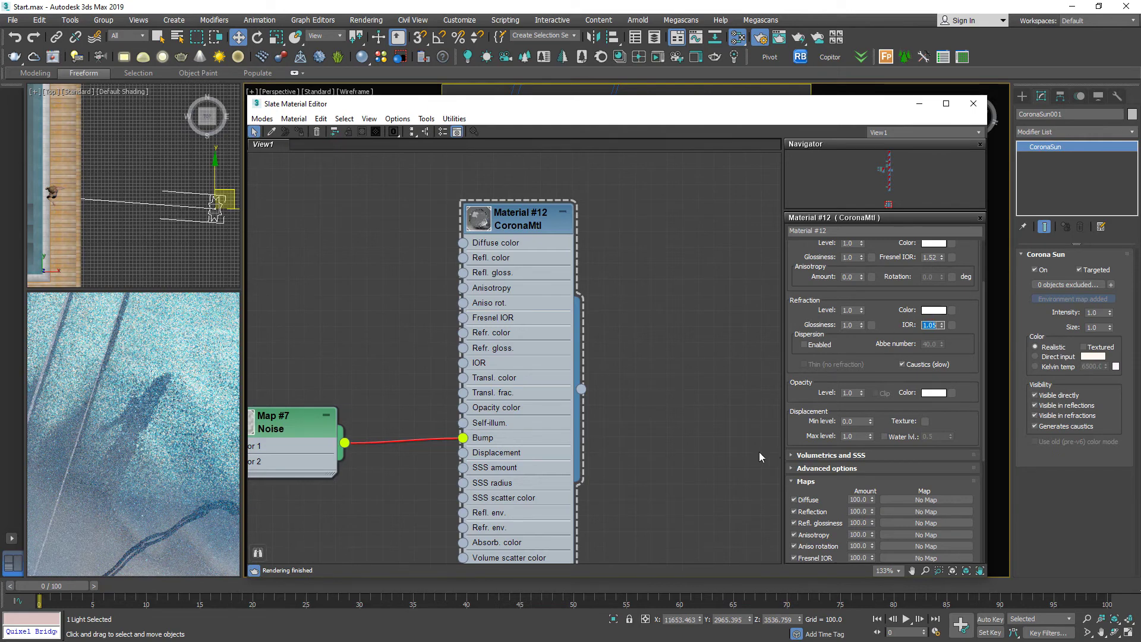
{"action": "double_click", "coordinate": [314, 421]}
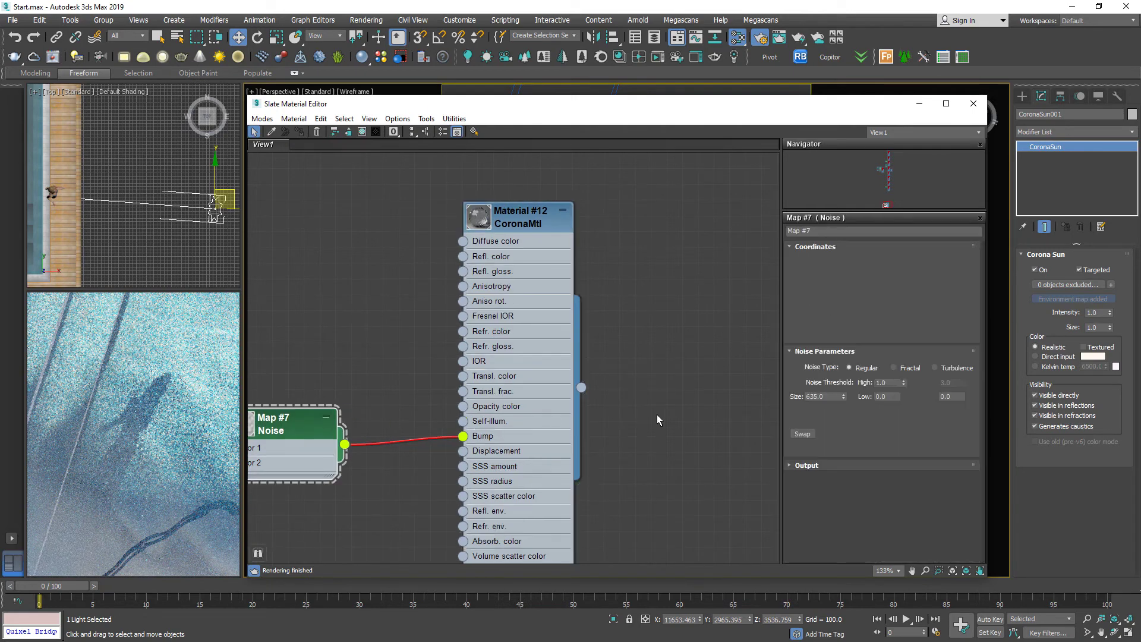
Set the Noise map size to 500
{"action": "double_click", "coordinate": [832, 396]}
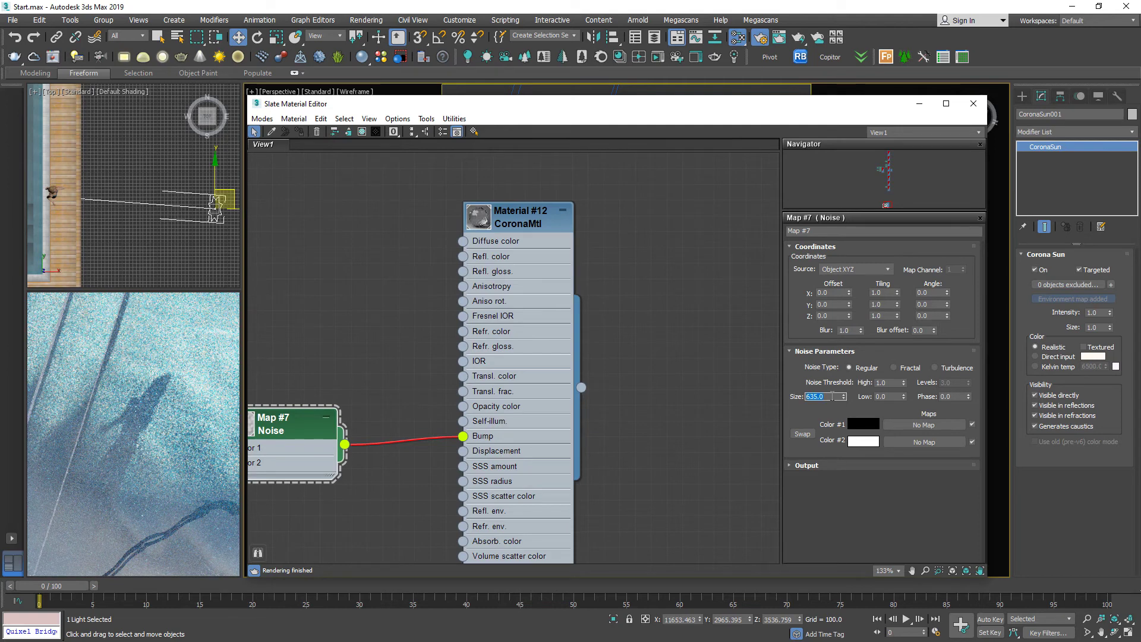
{"action": "type", "text": "500"}
{"action": "key", "text": "Return"}
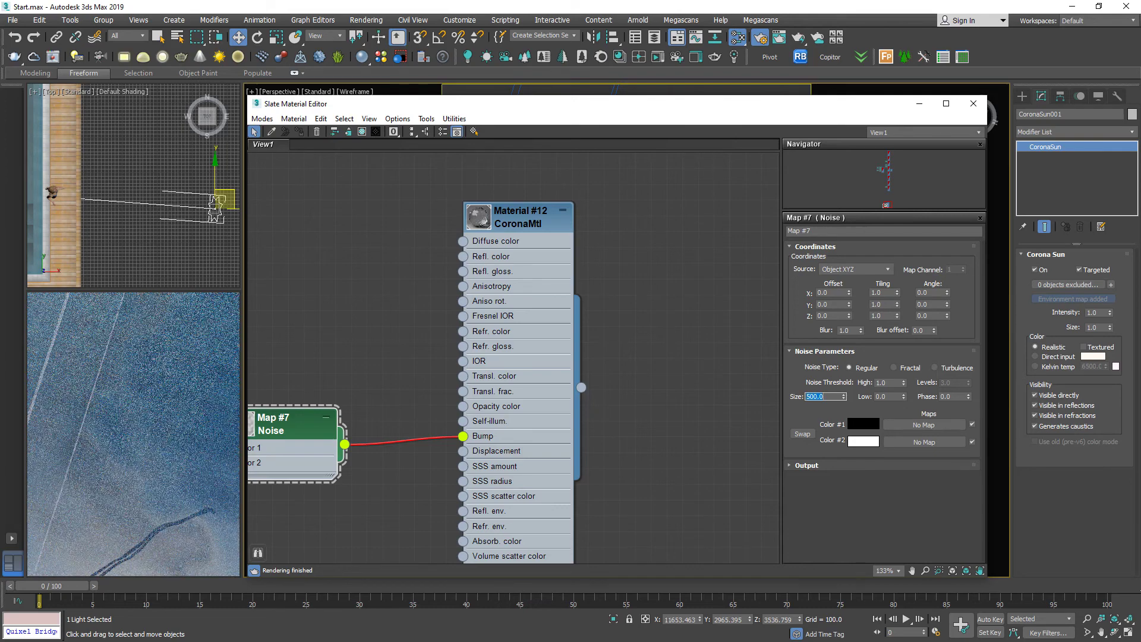
Raise Material #12's bump amount to 2.0 for stronger ripples
{"action": "left_click", "coordinate": [517, 219]}
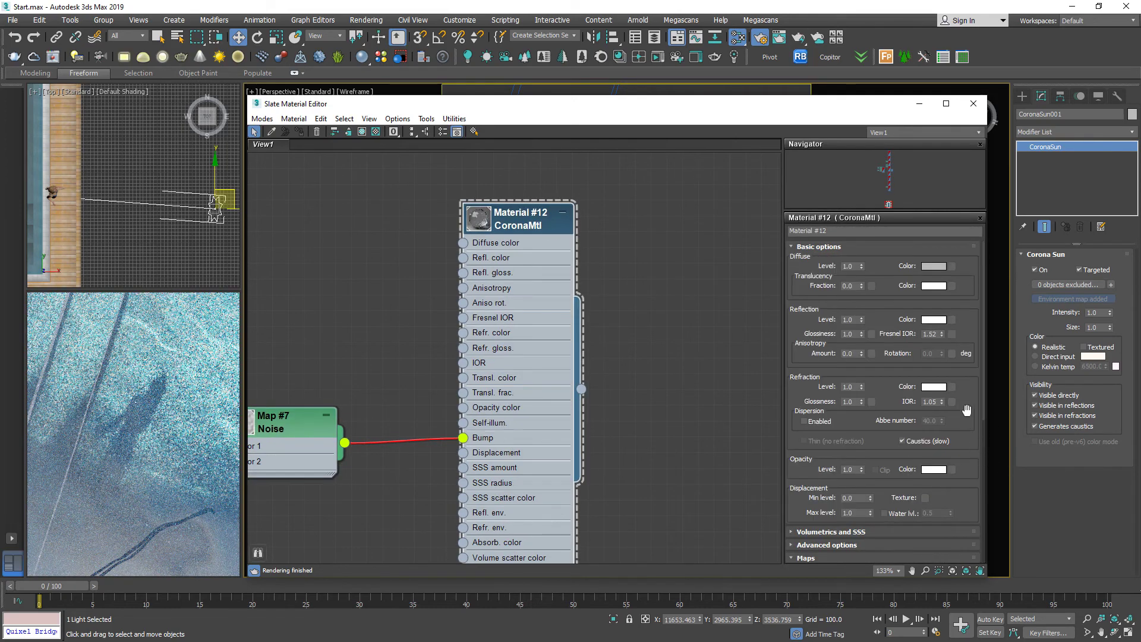
{"action": "scroll", "coordinate": [925, 257], "scroll_direction": "down", "scroll_amount": 5}
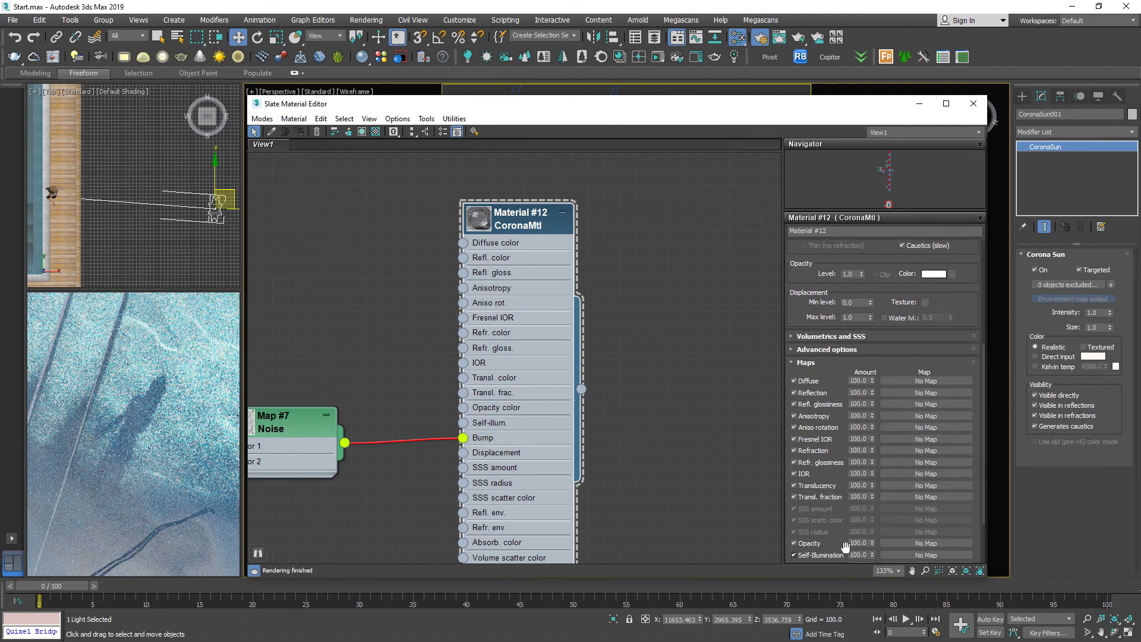
{"action": "left_click_drag", "start_coordinate": [970, 319], "coordinate": [968, 247]}
{"action": "double_click", "coordinate": [854, 516]}
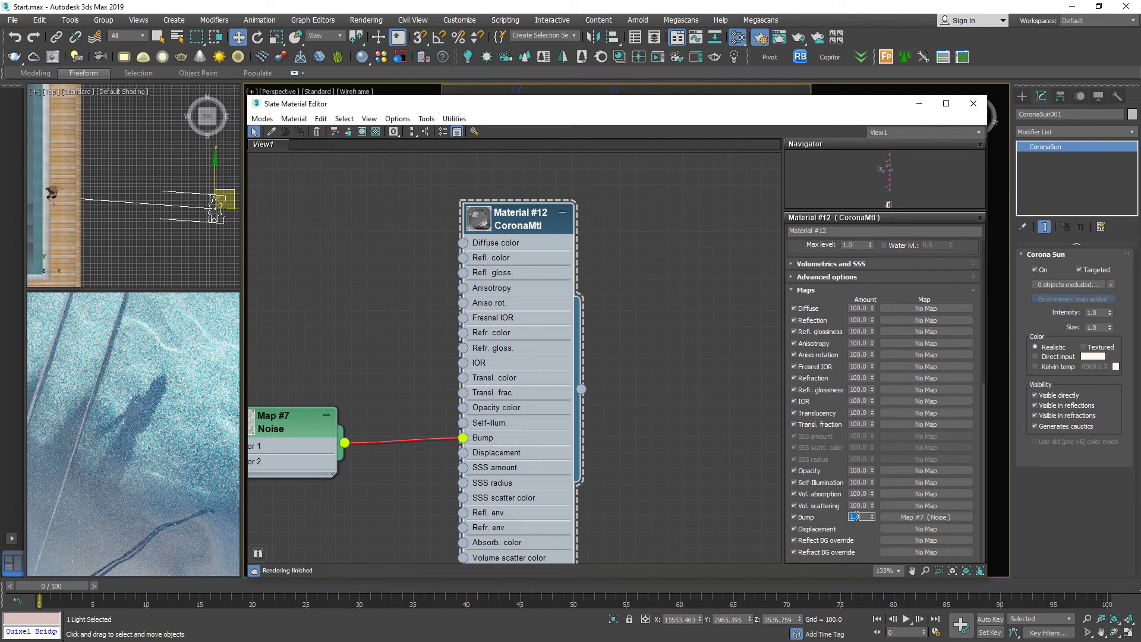
{"action": "type", "text": "2"}
{"action": "key", "text": "Return"}
{"action": "left_click", "coordinate": [676, 347]}
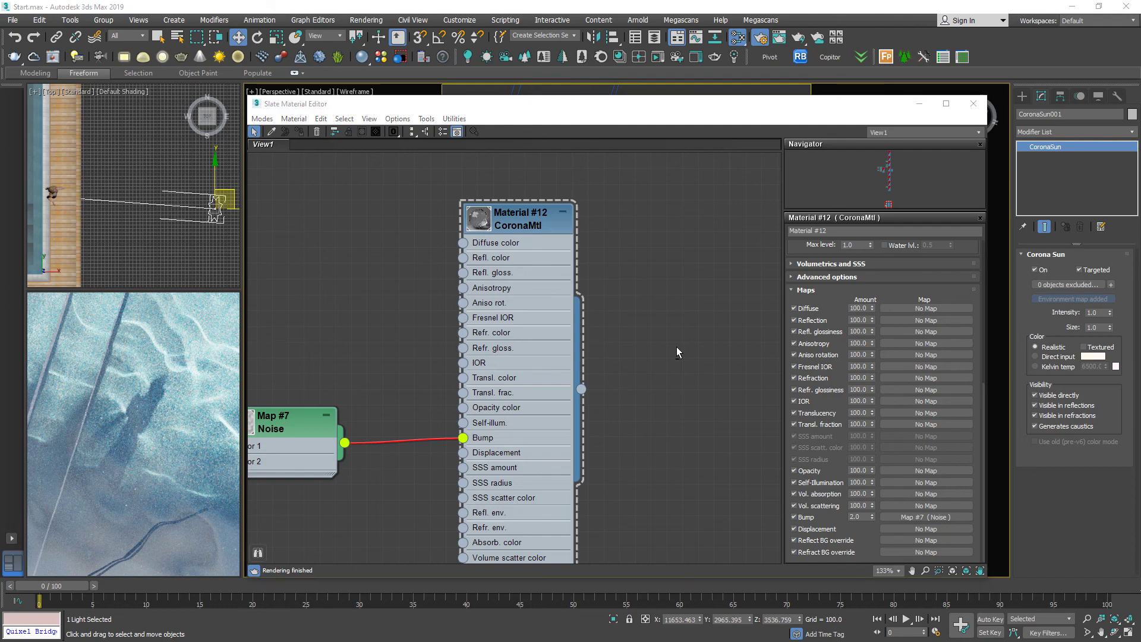
{"action": "key", "text": "alt+Tab"}
{"action": "key", "text": "alt+Tab"}
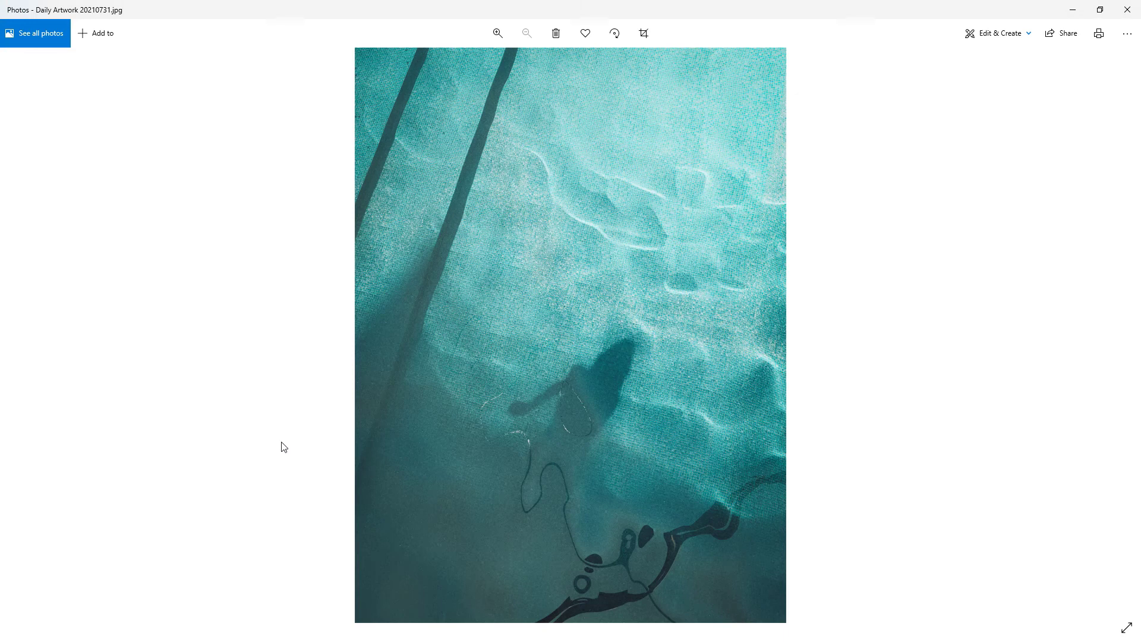
{"action": "left_click", "coordinate": [1073, 9]}
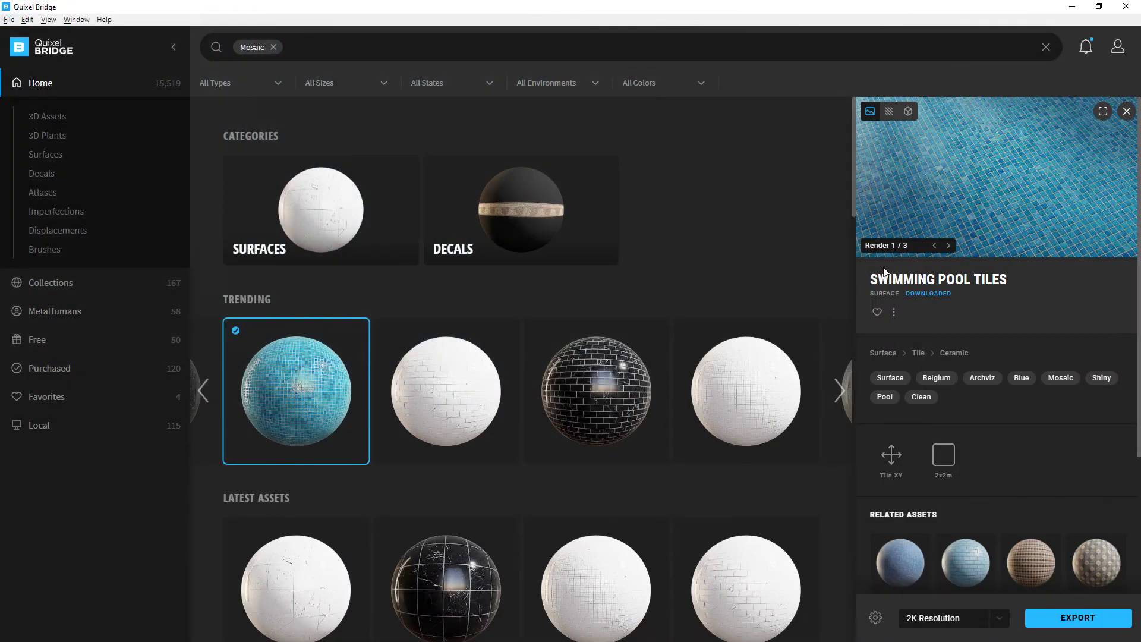
{"action": "left_click", "coordinate": [1072, 7]}
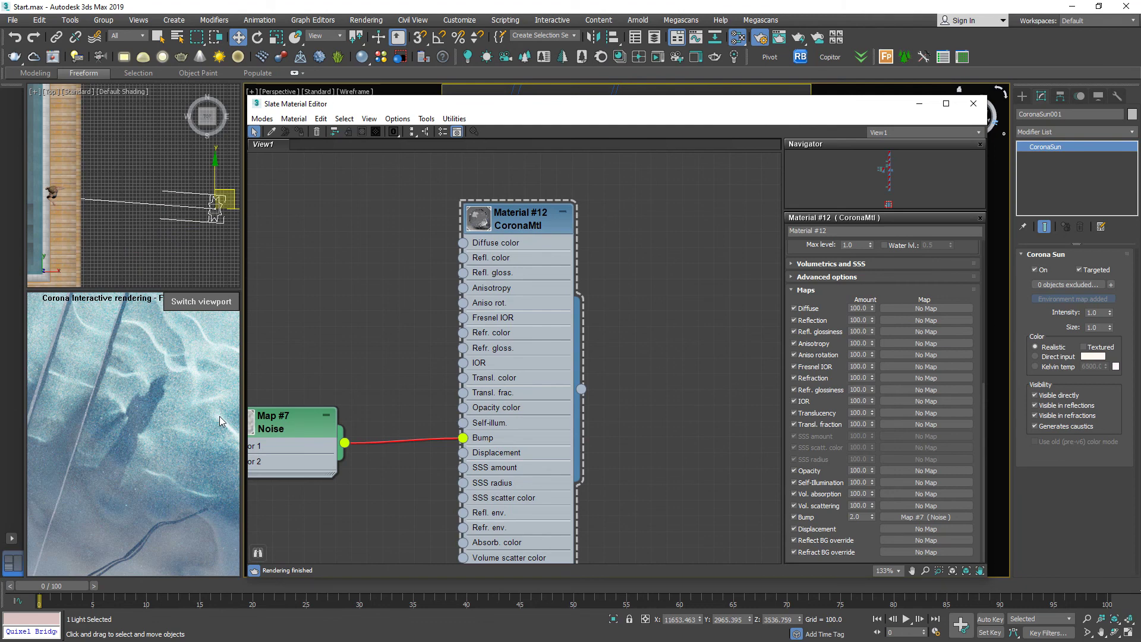
Bring up the options menu of the Corona interactive viewport showing the rippled pool
{"action": "right_click", "coordinate": [198, 410]}
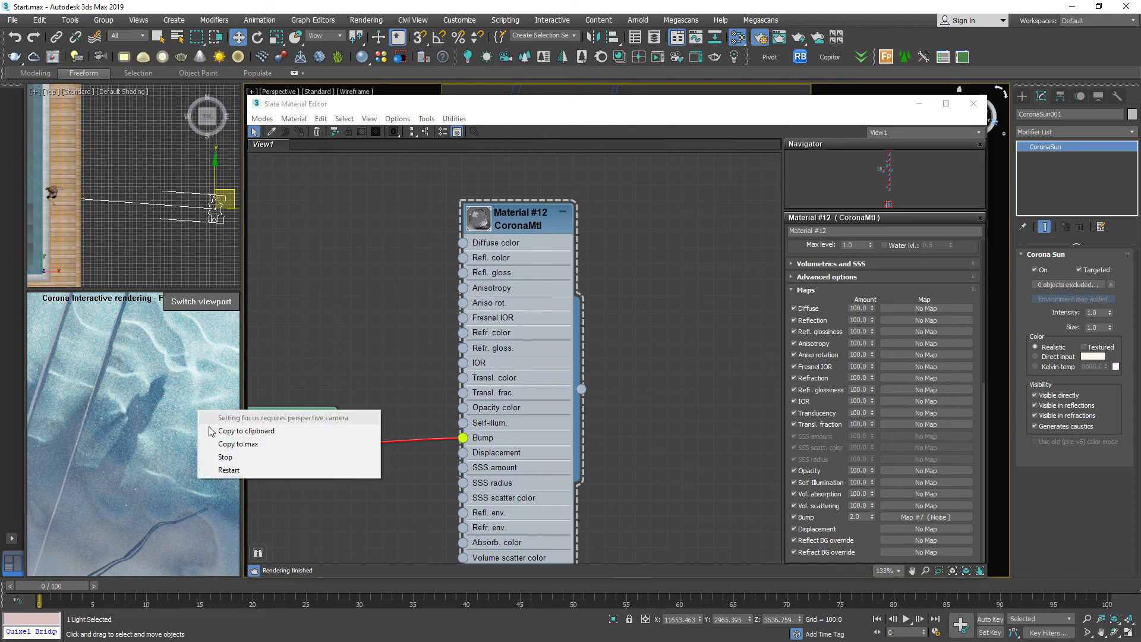